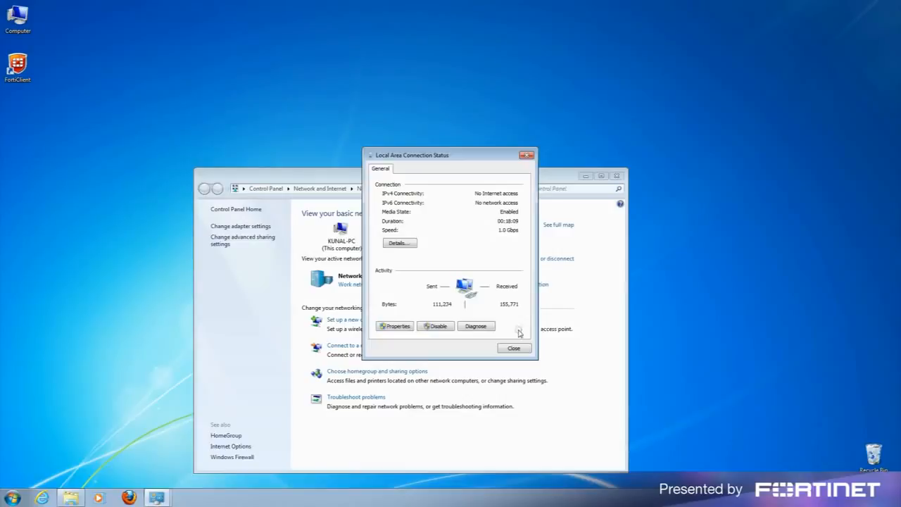
Confirm IPv4 gets its IP and DNS automatically, then close all network windows.
{"action": "left_click", "coordinate": [394, 326]}
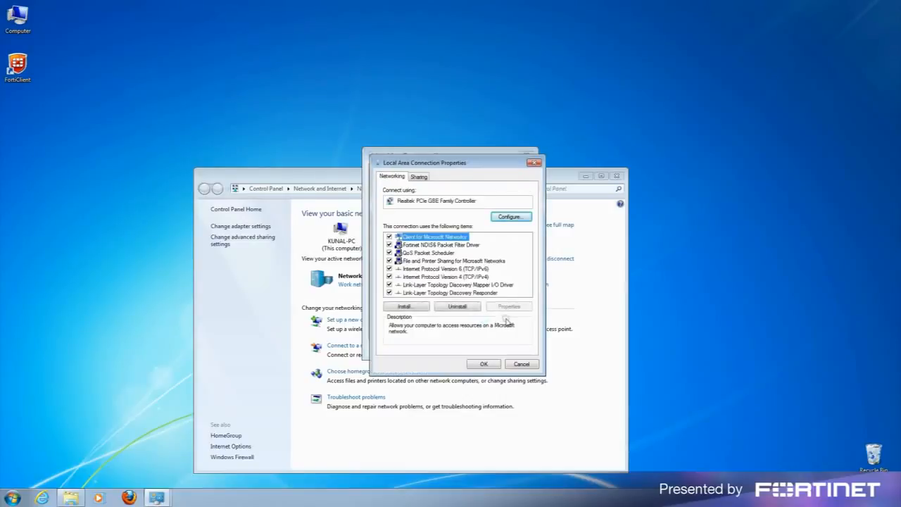
{"action": "double_click", "coordinate": [456, 276]}
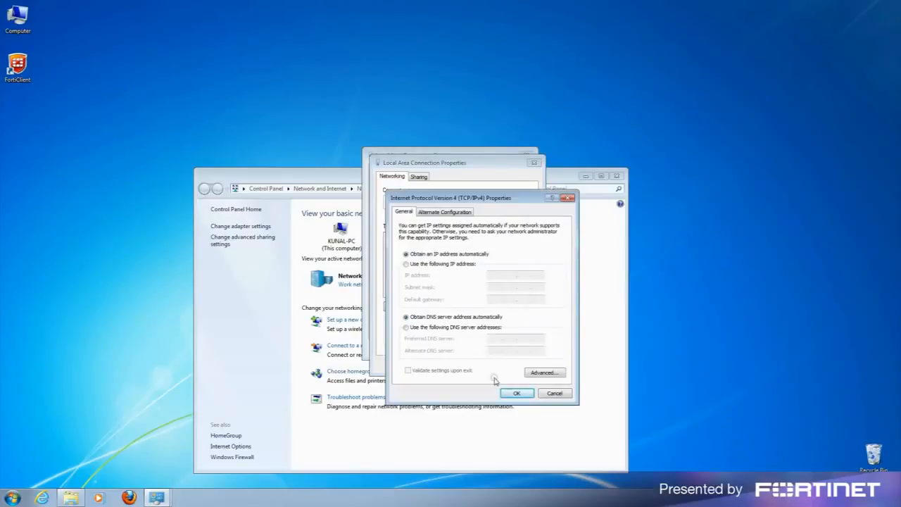
{"action": "left_click", "coordinate": [513, 392]}
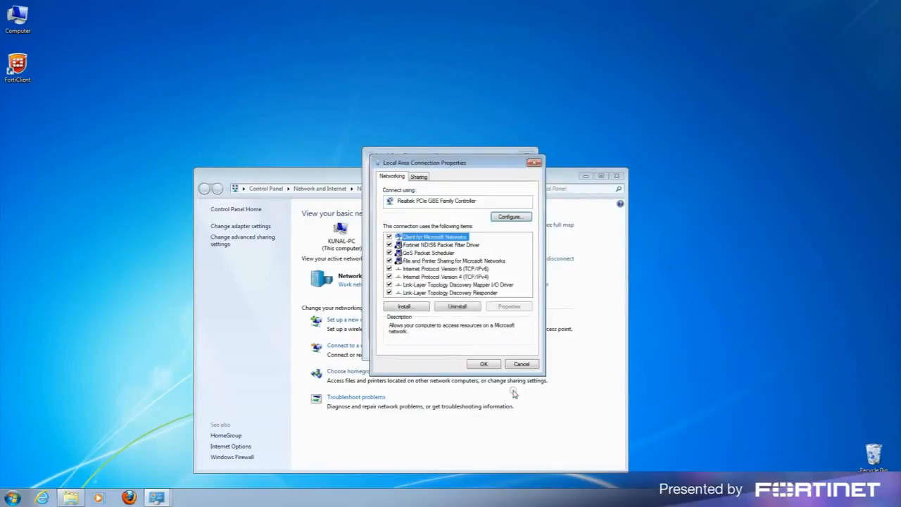
{"action": "left_click", "coordinate": [483, 363]}
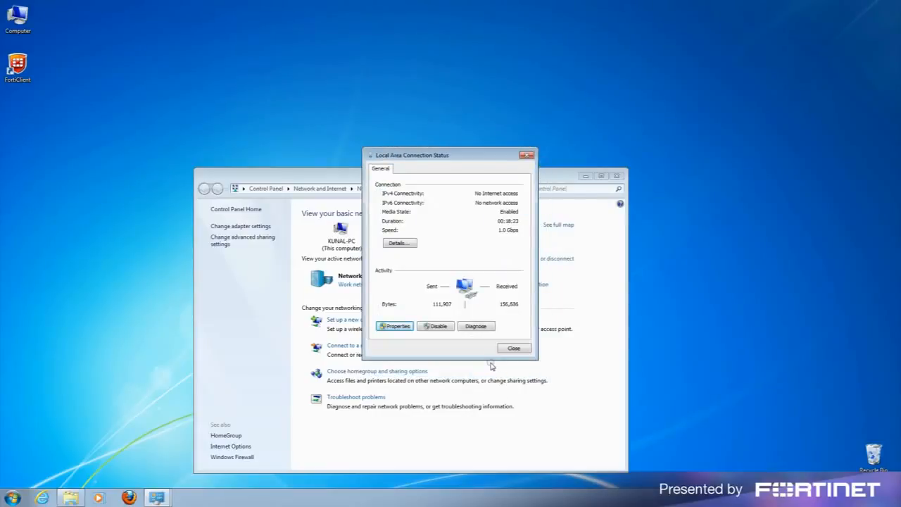
{"action": "left_click", "coordinate": [513, 348]}
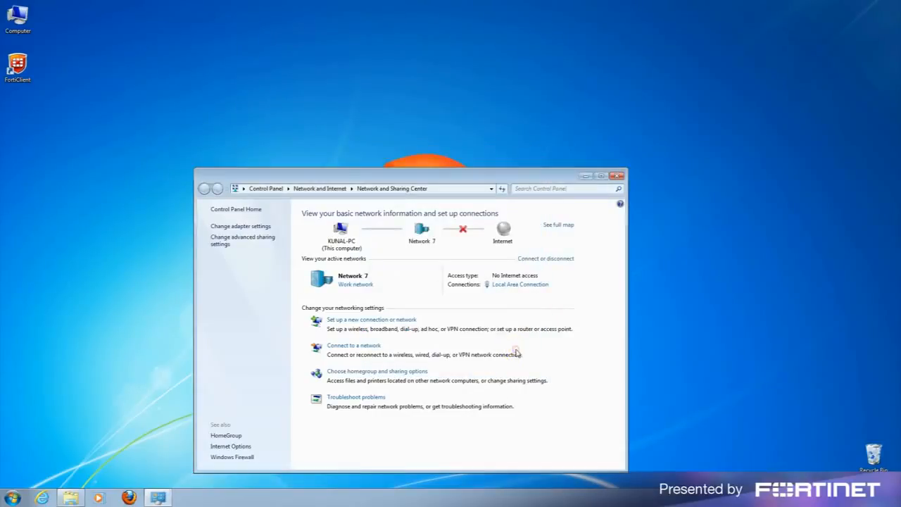
{"action": "left_click", "coordinate": [617, 176]}
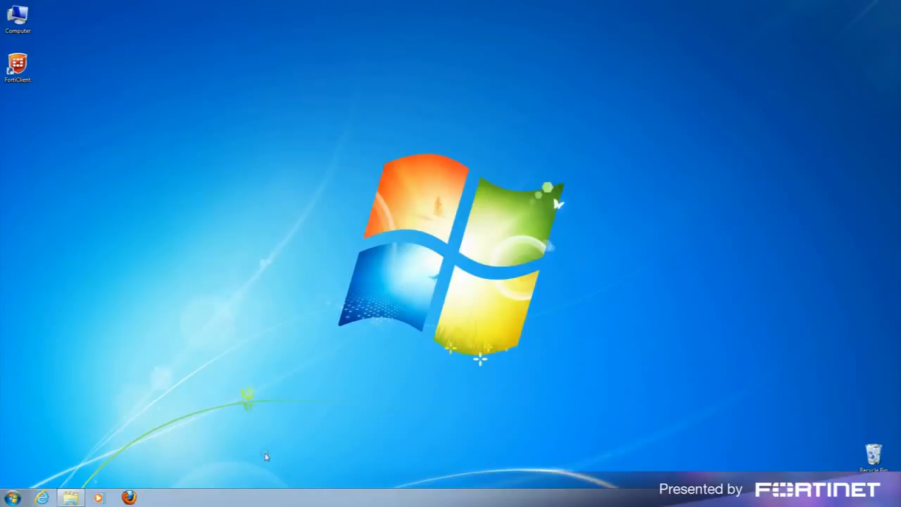
Run ipconfig in Command Prompt to read the 192.168.1.99 gateway, then exit.
{"action": "left_click", "coordinate": [13, 497]}
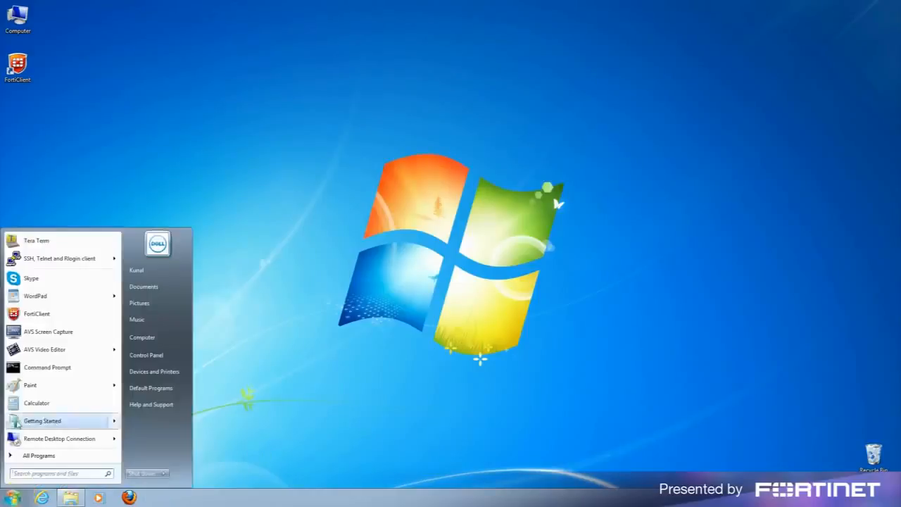
{"action": "left_click", "coordinate": [40, 369]}
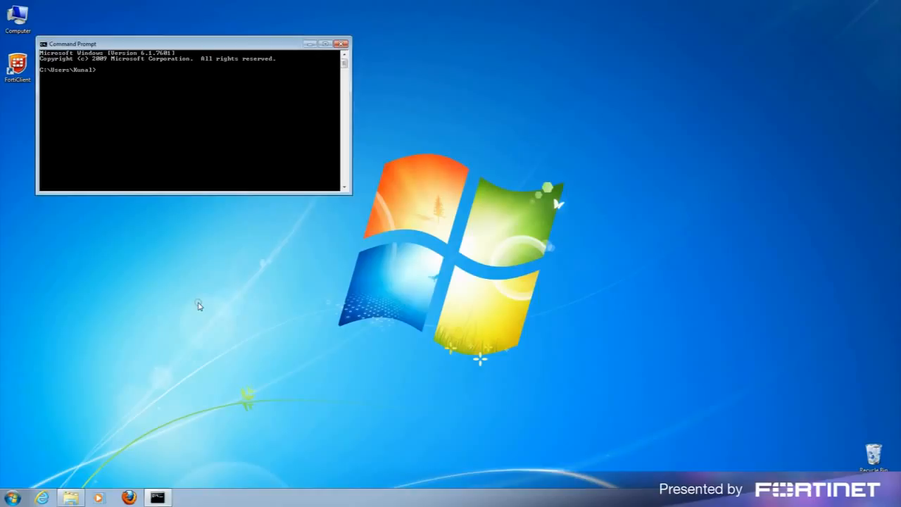
{"action": "type", "text": "ipconfig"}
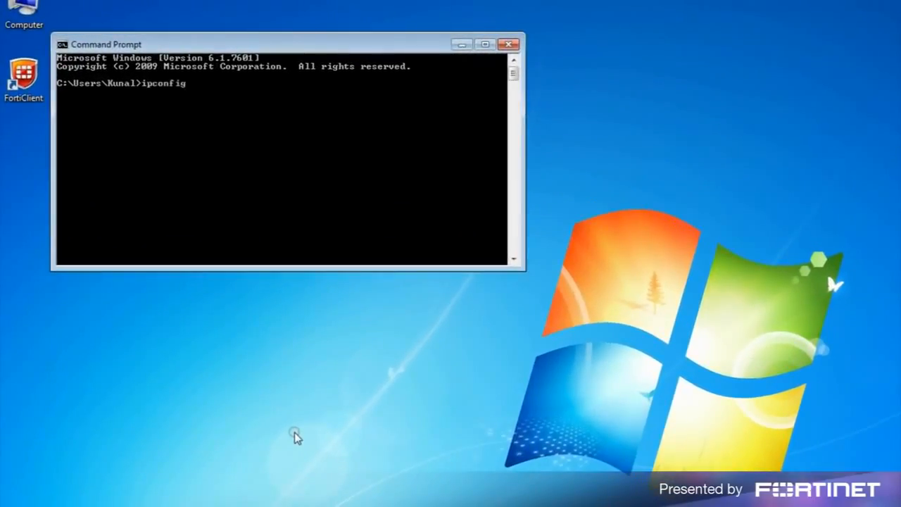
{"action": "key", "text": "Return"}
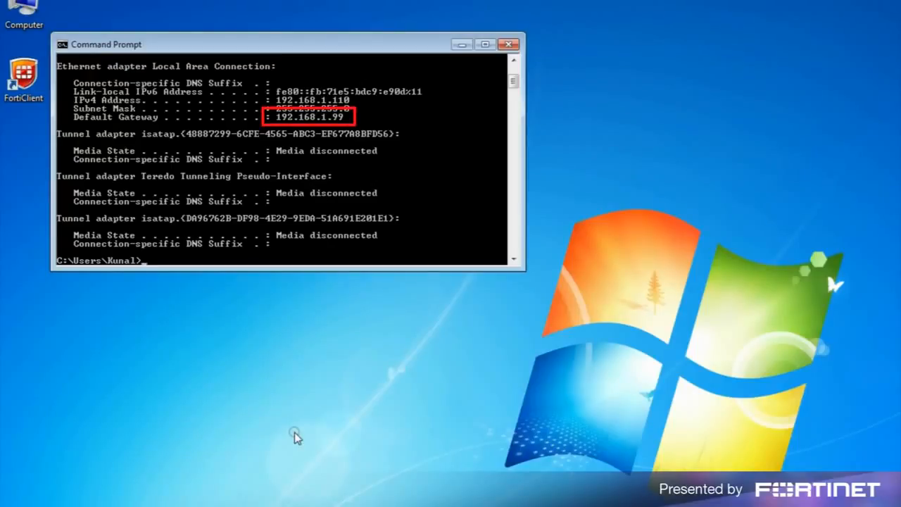
{"action": "type", "text": "exit"}
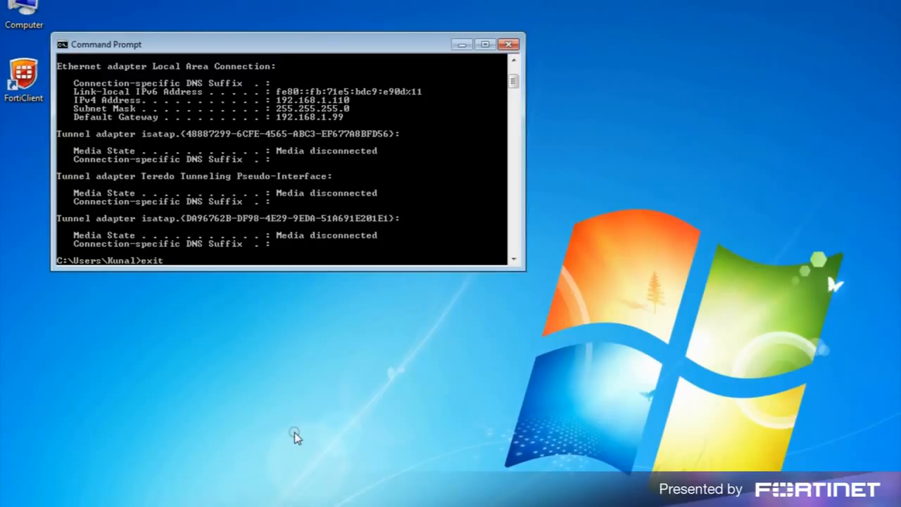
{"action": "key", "text": "Return"}
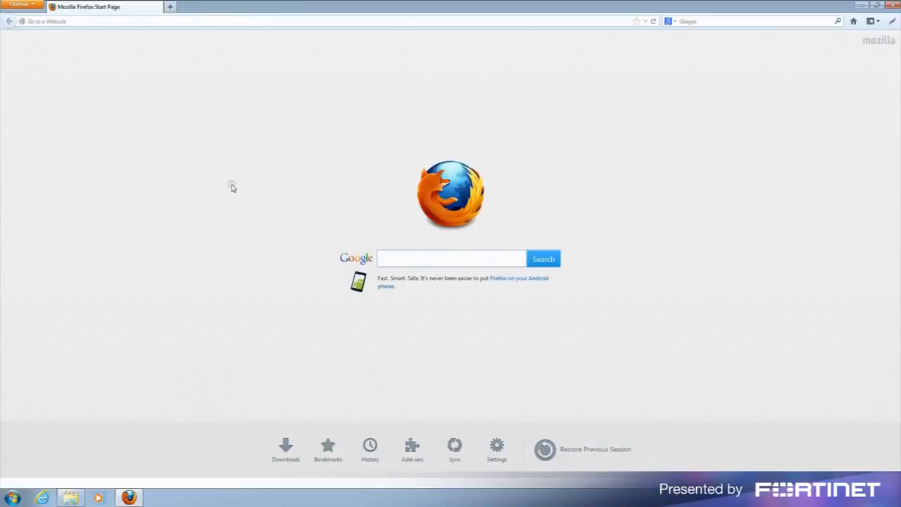
{"action": "left_click", "coordinate": [249, 21]}
{"action": "type", "text": "https"}
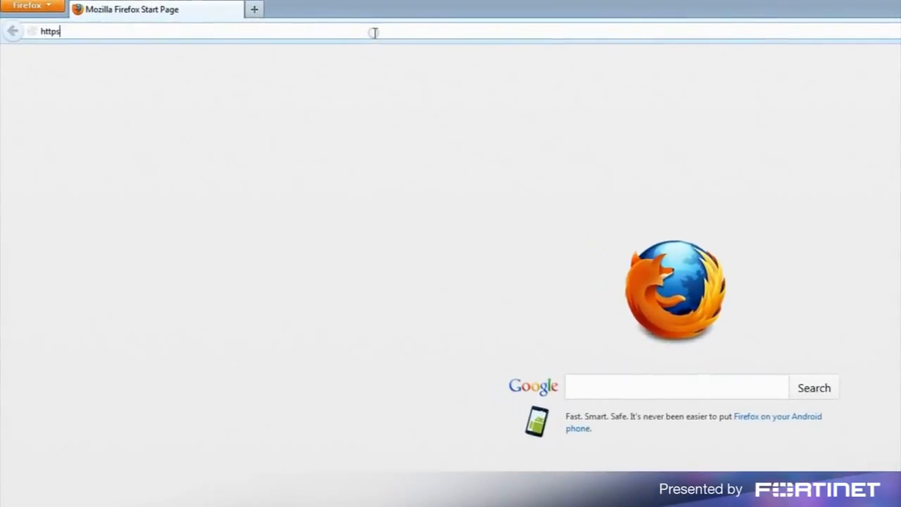
{"action": "type", "text": "://192.168.1.99"}
{"action": "key", "text": "Return"}
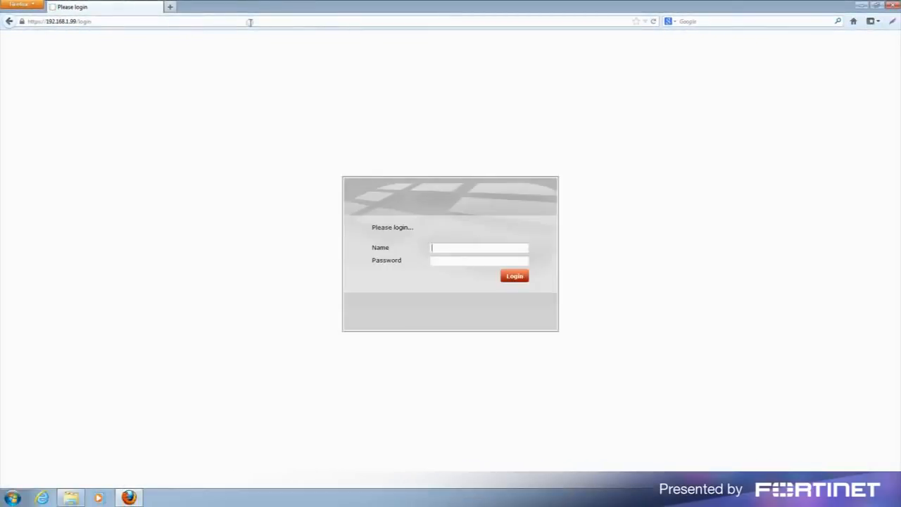
Log in as admin and launch the setup wizard from the top toolbar.
{"action": "type", "text": "admin"}
{"action": "key", "text": "Return"}
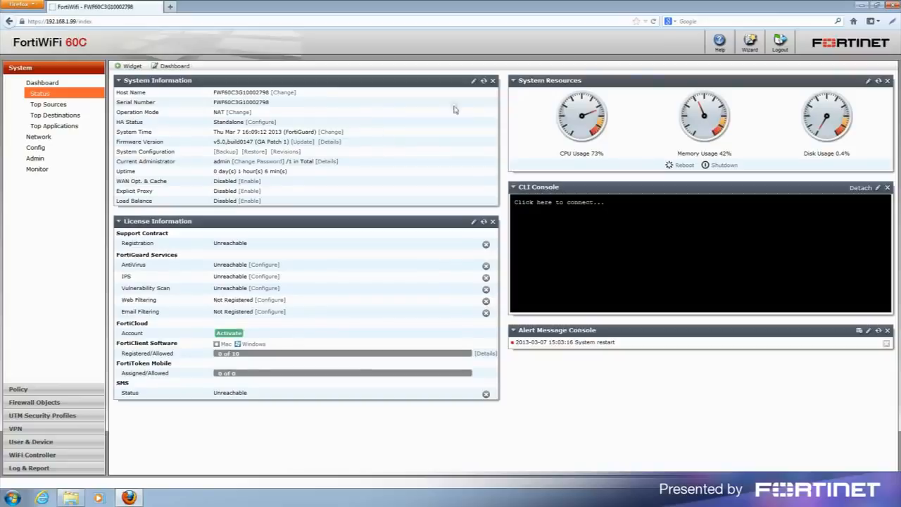
{"action": "left_click", "coordinate": [751, 44]}
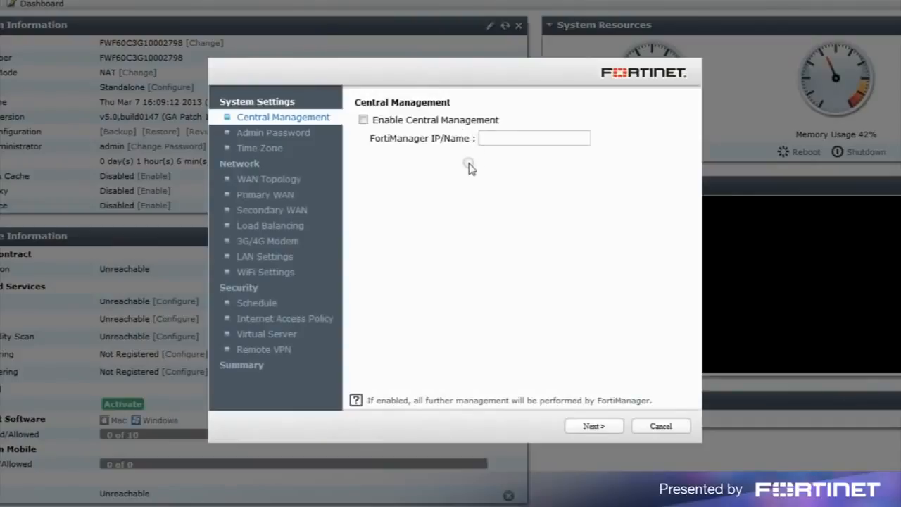
Enable Change Password, enter and confirm a new admin password, and accept Pacific Time.
{"action": "left_click", "coordinate": [593, 426]}
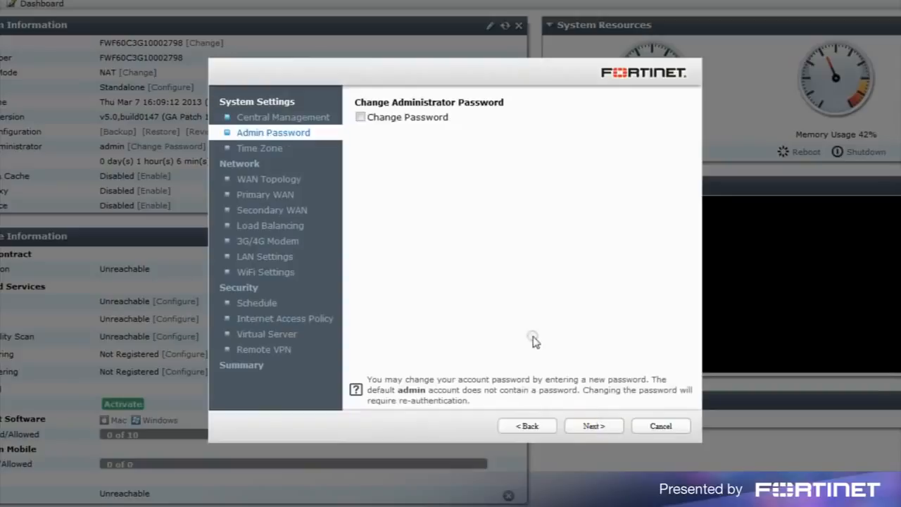
{"action": "left_click", "coordinate": [360, 117]}
{"action": "left_click", "coordinate": [488, 163]}
{"action": "type", "text": "••••••"}
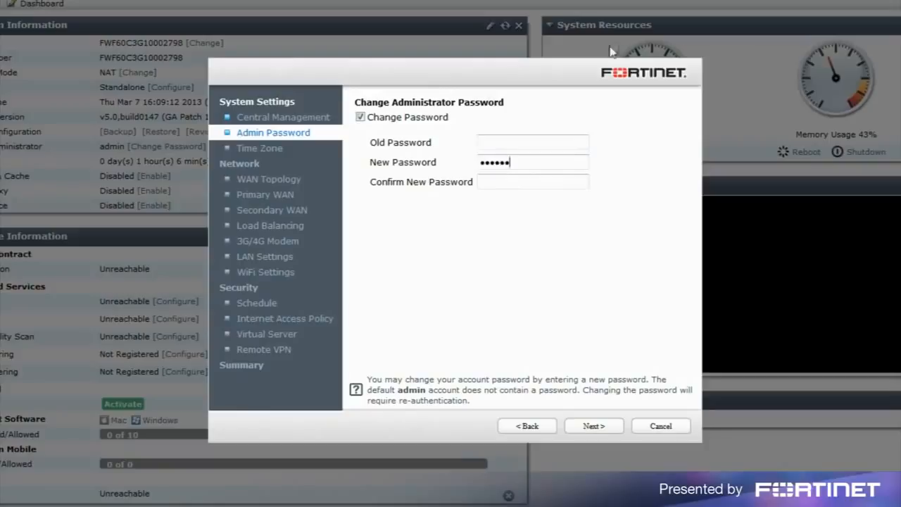
{"action": "left_click", "coordinate": [524, 183]}
{"action": "type", "text": "••••••"}
{"action": "left_click", "coordinate": [593, 427]}
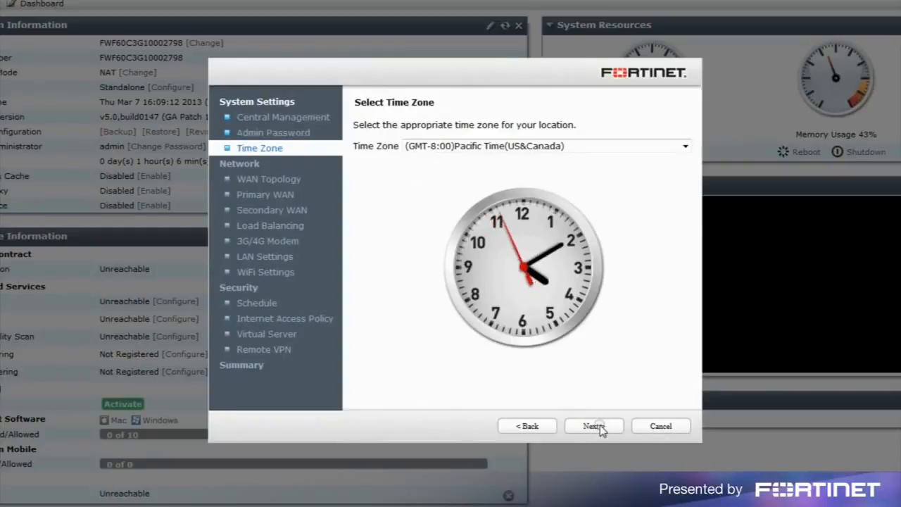
{"action": "left_click", "coordinate": [600, 427]}
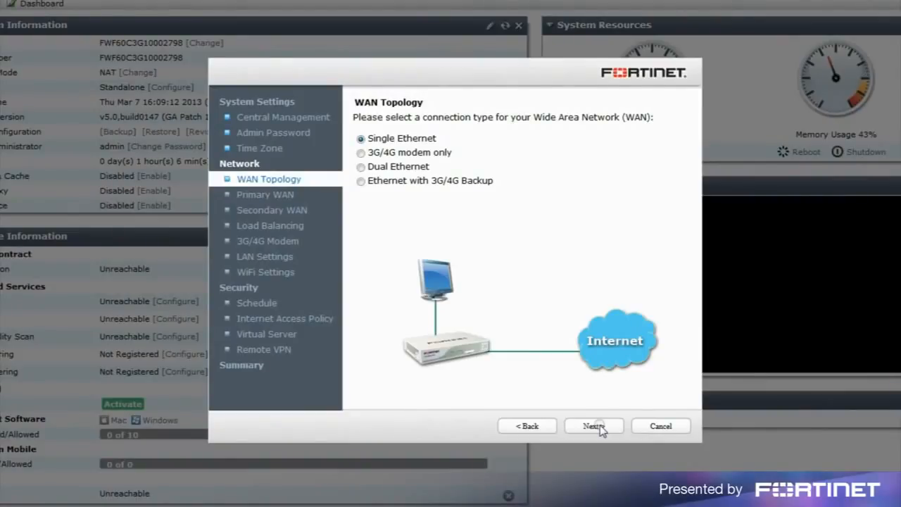
Keep Single Ethernet and set Primary WAN to static 26.112.114.32, 255.255.255.0, gateway 26.112.114.1.
{"action": "left_click", "coordinate": [600, 426]}
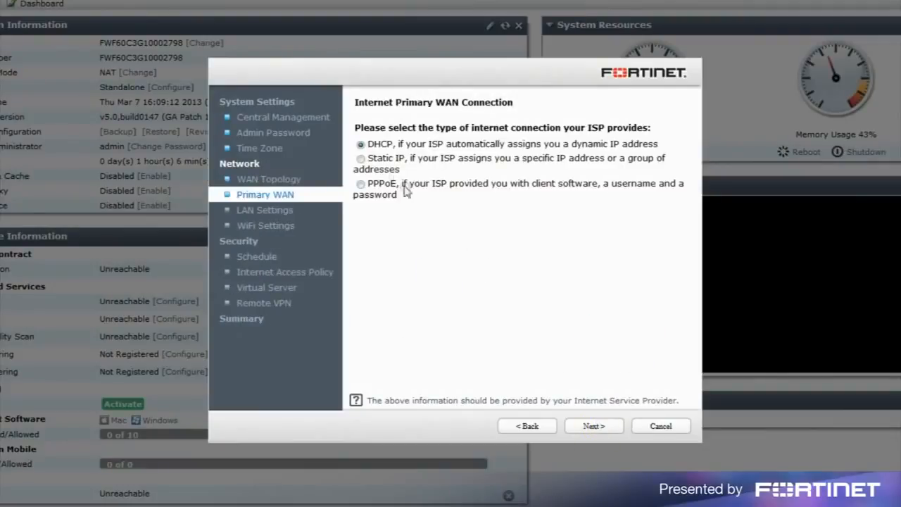
{"action": "left_click", "coordinate": [360, 158]}
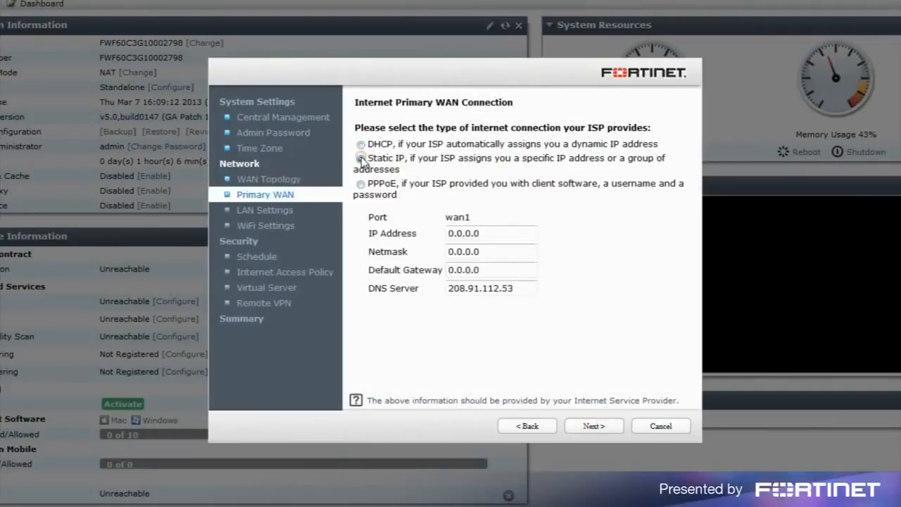
{"action": "left_click", "coordinate": [426, 231]}
{"action": "type", "text": "26.112.114.32"}
{"action": "left_click", "coordinate": [414, 251]}
{"action": "type", "text": "255.255.255.0"}
{"action": "left_click", "coordinate": [422, 268]}
{"action": "type", "text": "26.112.114.1"}
{"action": "left_click", "coordinate": [593, 427]}
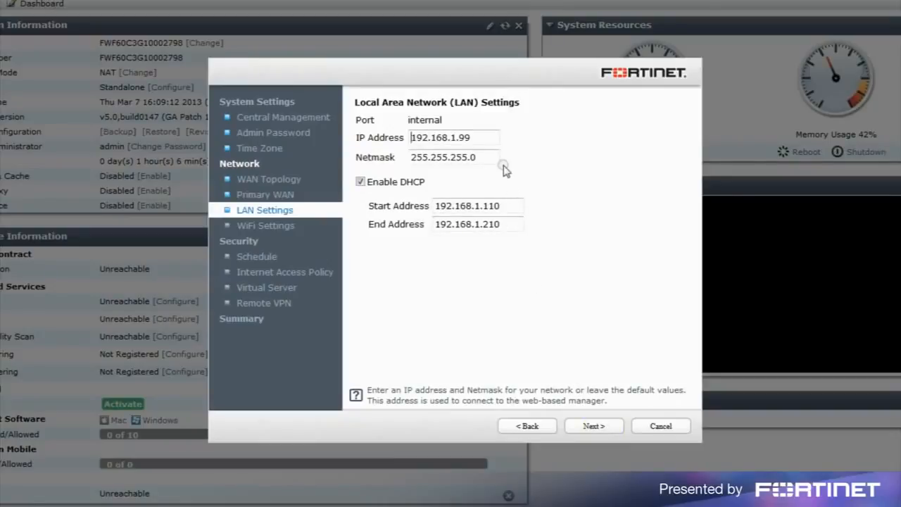
Set LAN IP 172.16.79.1 with DHCP range 172.16.79.100 to 172.16.79.200.
{"action": "left_click", "coordinate": [490, 145]}
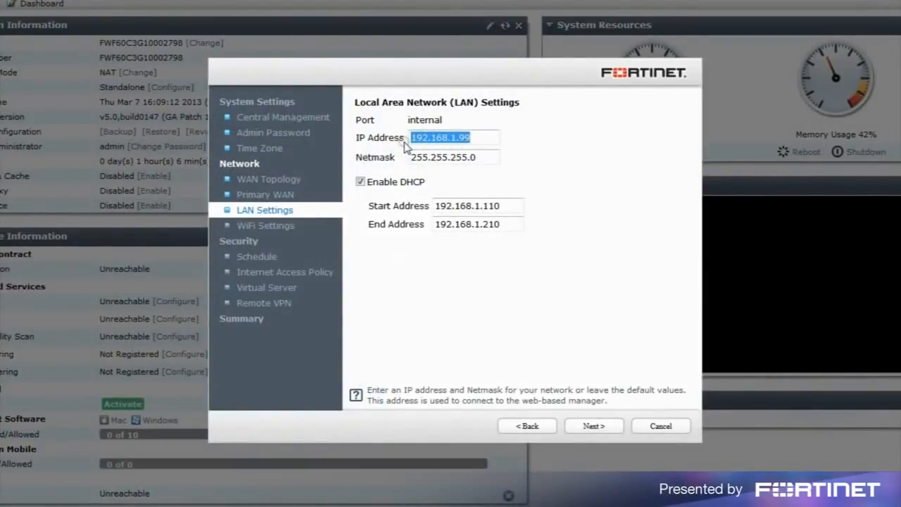
{"action": "type", "text": "172.16."}
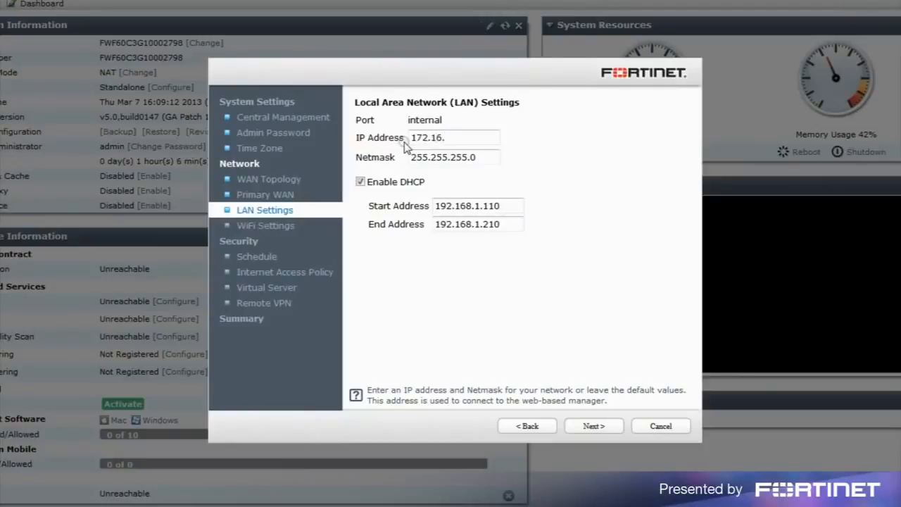
{"action": "type", "text": "79.1"}
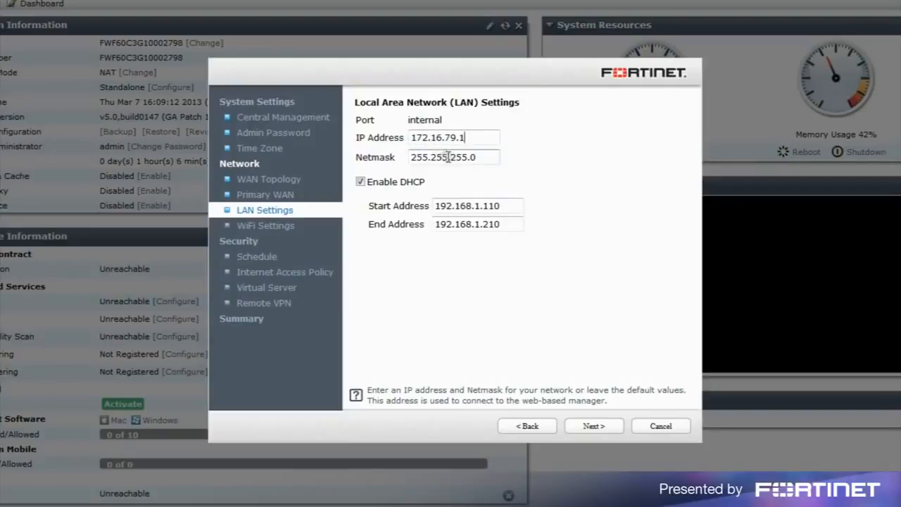
{"action": "left_click_drag", "start_coordinate": [513, 207], "coordinate": [430, 206]}
{"action": "type", "text": "172.16.79.100"}
{"action": "left_click_drag", "start_coordinate": [512, 223], "coordinate": [405, 225]}
{"action": "type", "text": "172.16.79.200"}
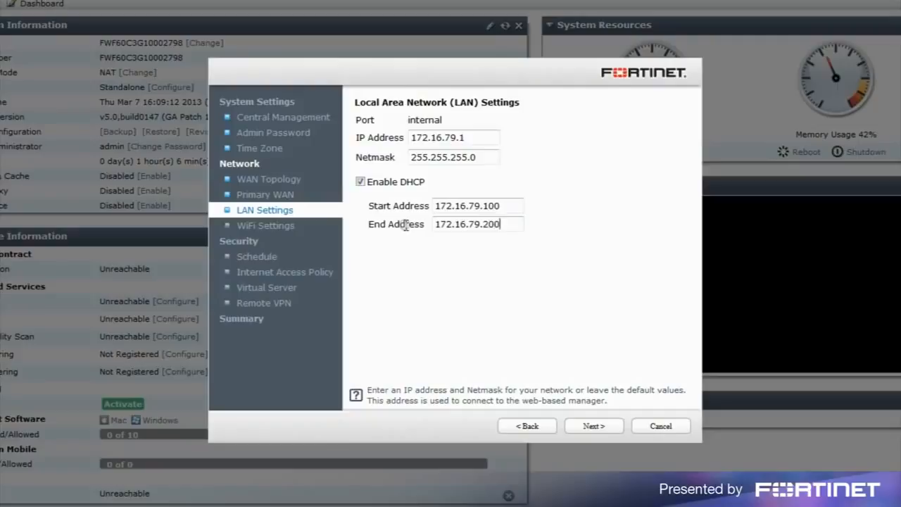
{"action": "left_click", "coordinate": [595, 426]}
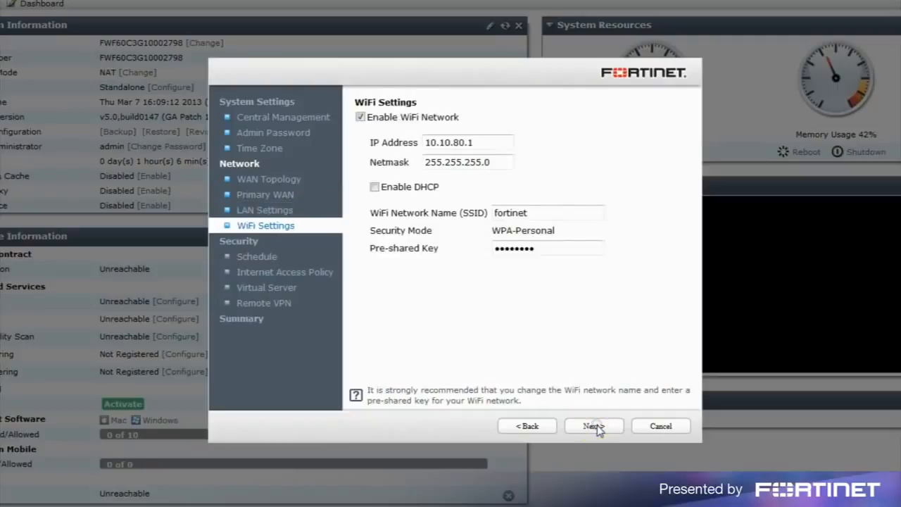
Set the WiFi IP to 172.16.80.1 and enable DHCP from 172.16.80.100 to 172.16.80.200.
{"action": "left_click_drag", "start_coordinate": [506, 141], "coordinate": [415, 144]}
{"action": "type", "text": "1"}
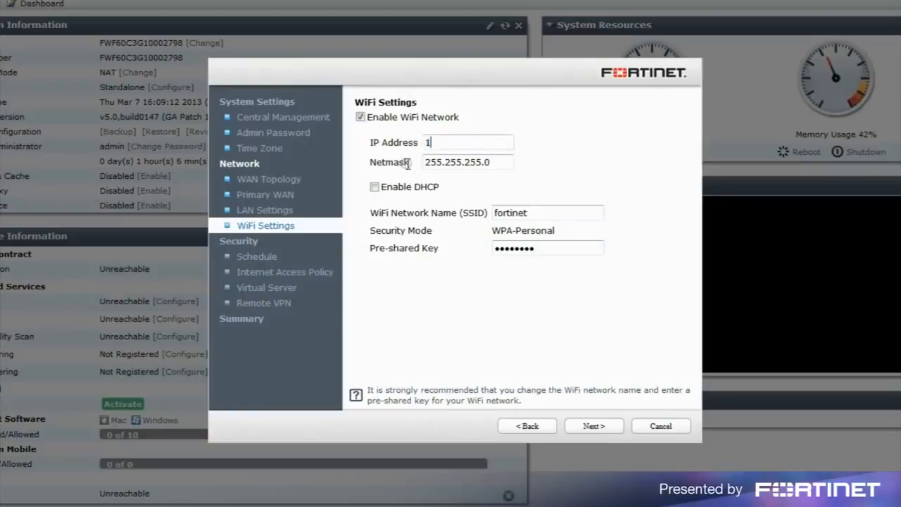
{"action": "type", "text": "72.16.80.1"}
{"action": "left_click", "coordinate": [373, 186]}
{"action": "left_click", "coordinate": [466, 213]}
{"action": "type", "text": "172.16.80.100"}
{"action": "left_click", "coordinate": [478, 235]}
{"action": "type", "text": "172.16.80.200"}
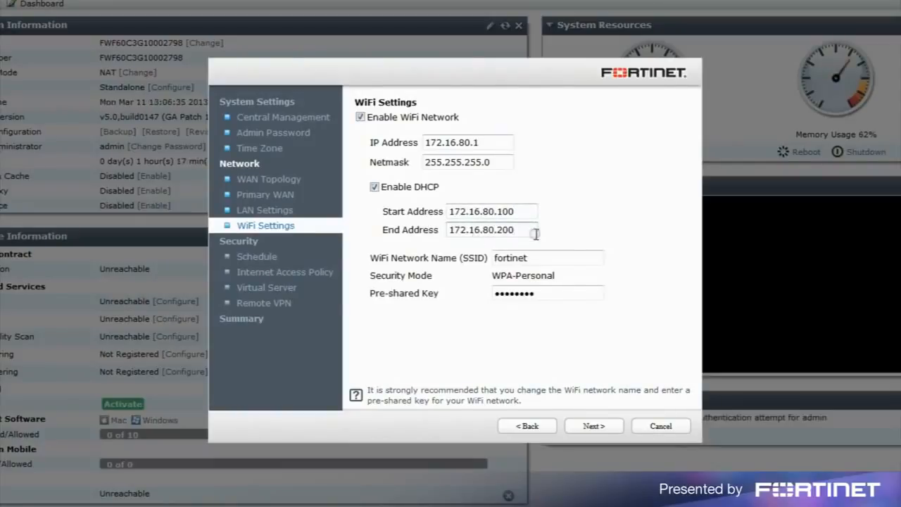
Rename the WiFi SSID to 'work' and enter a new pre-shared key.
{"action": "left_click_drag", "start_coordinate": [549, 255], "coordinate": [468, 285]}
{"action": "type", "text": "work"}
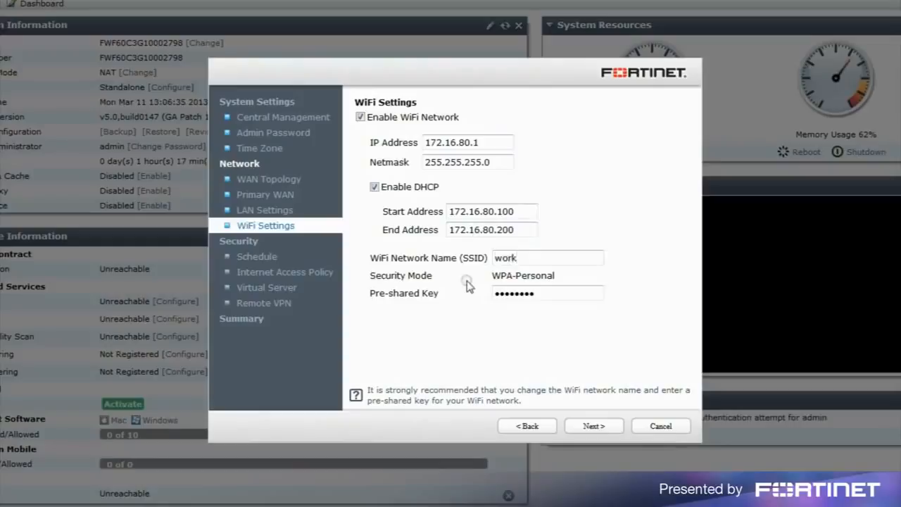
{"action": "left_click_drag", "start_coordinate": [547, 293], "coordinate": [482, 319]}
{"action": "key", "text": "BackSpace"}
{"action": "type", "text": "••••••••"}
{"action": "left_click", "coordinate": [597, 428]}
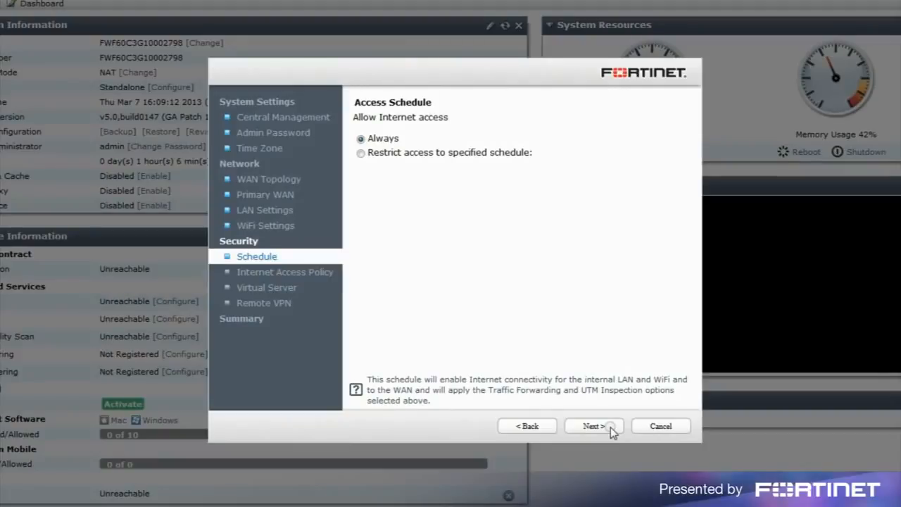
Accept the Always schedule and the default Internet access policy with all filters enabled.
{"action": "left_click", "coordinate": [609, 426]}
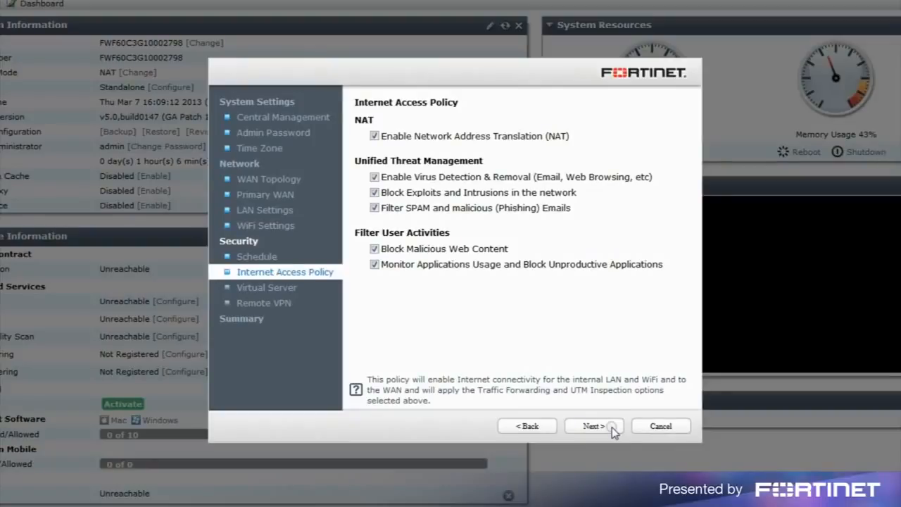
{"action": "left_click", "coordinate": [592, 426]}
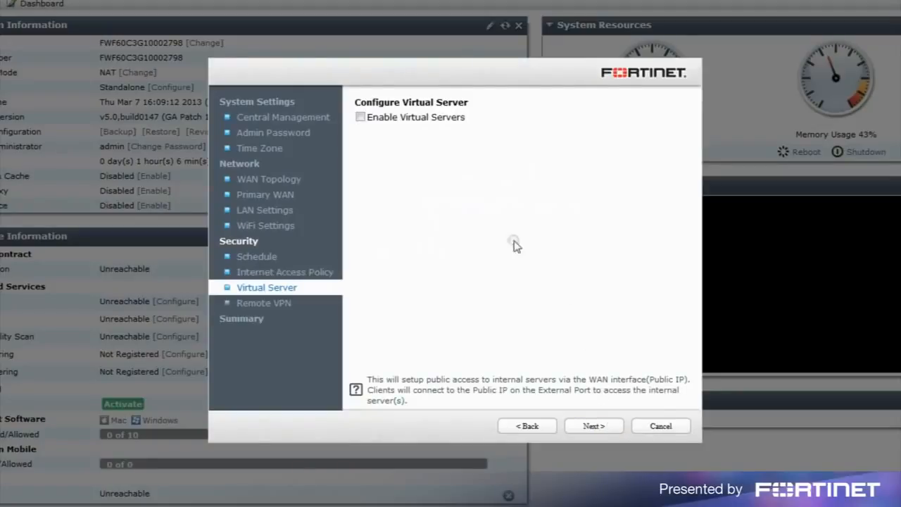
Map external port 8080 to 172.16.79.201 port 80, then enable remote VPN access.
{"action": "left_click", "coordinate": [361, 118]}
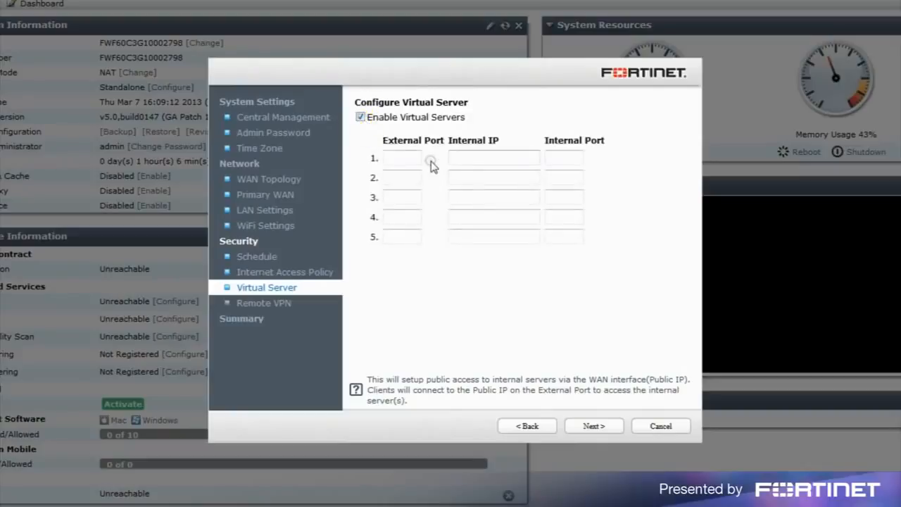
{"action": "left_click", "coordinate": [408, 158]}
{"action": "type", "text": "8080"}
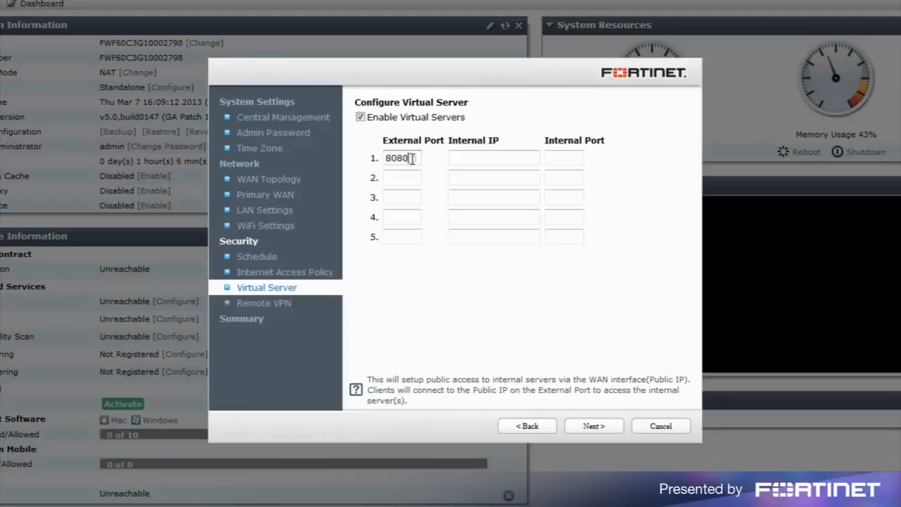
{"action": "left_click", "coordinate": [451, 159]}
{"action": "type", "text": "172"}
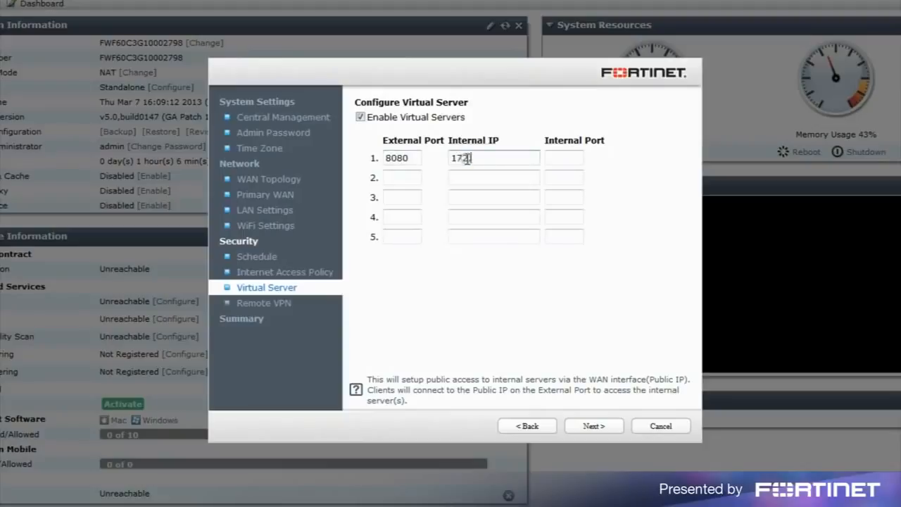
{"action": "type", "text": ".16.79.201"}
{"action": "left_click", "coordinate": [562, 158]}
{"action": "type", "text": "80"}
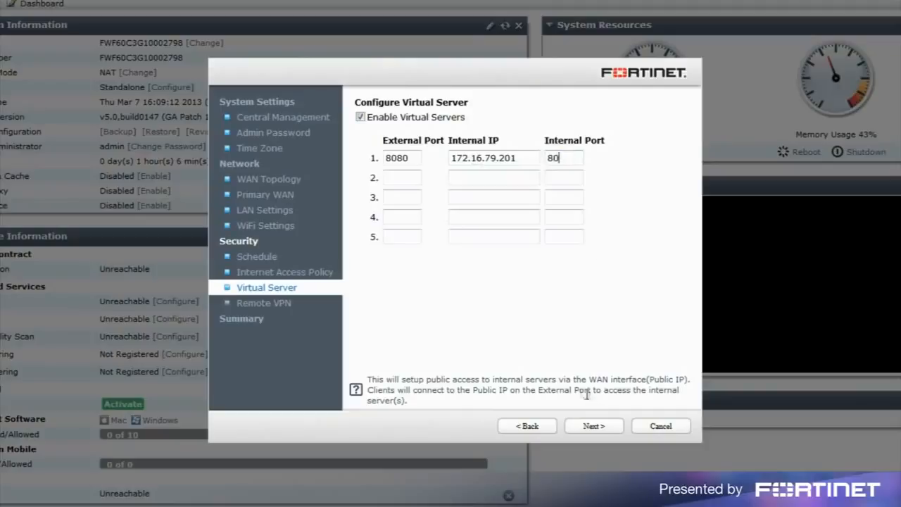
{"action": "left_click", "coordinate": [592, 425]}
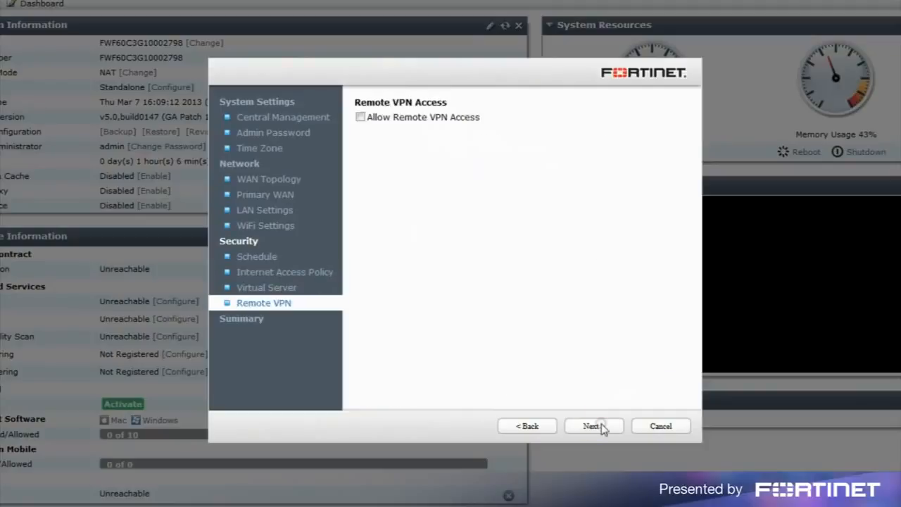
{"action": "left_click", "coordinate": [359, 118]}
Allow remote SSL VPN access for one user, entering the VPN username and password.
{"action": "left_click", "coordinate": [418, 174]}
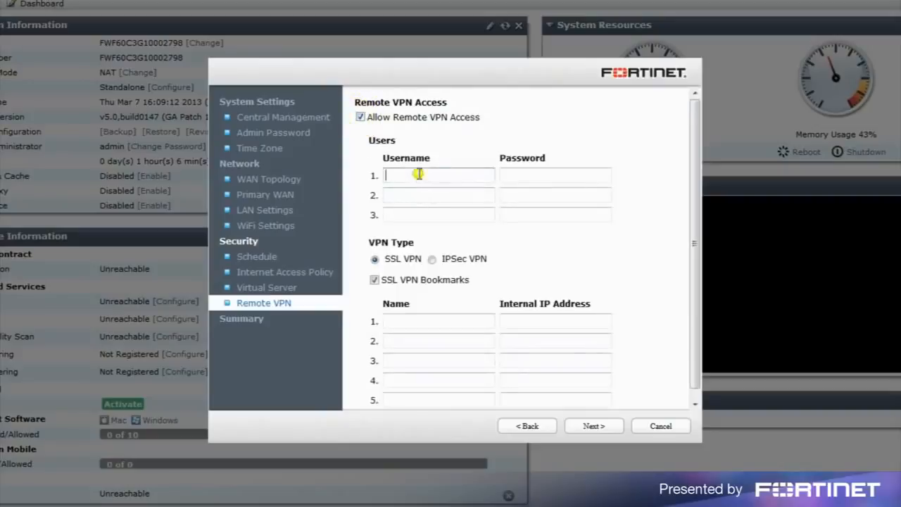
{"action": "type", "text": "jack"}
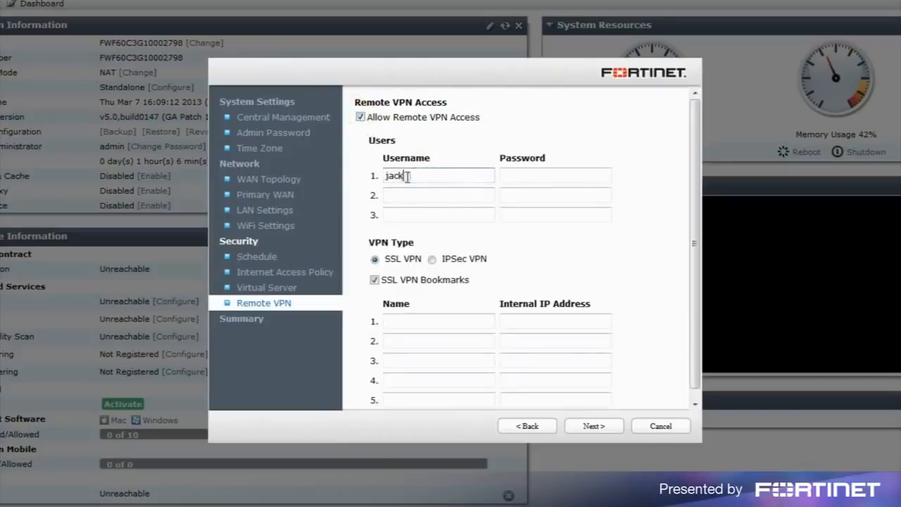
{"action": "key", "text": "Tab"}
{"action": "type", "text": "••••••••"}
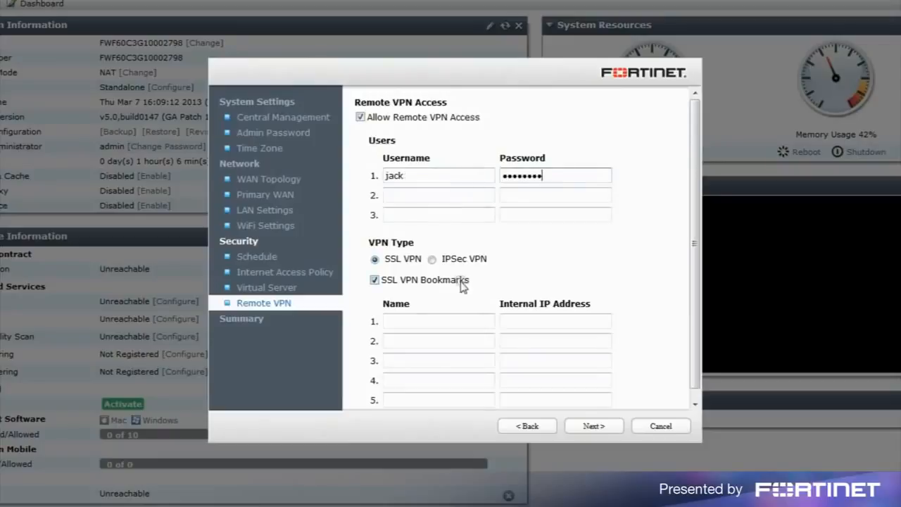
Add an SSL VPN bookmark named 'web server' pointing to 172.16.79.201, then continue to the summary.
{"action": "left_click", "coordinate": [446, 318]}
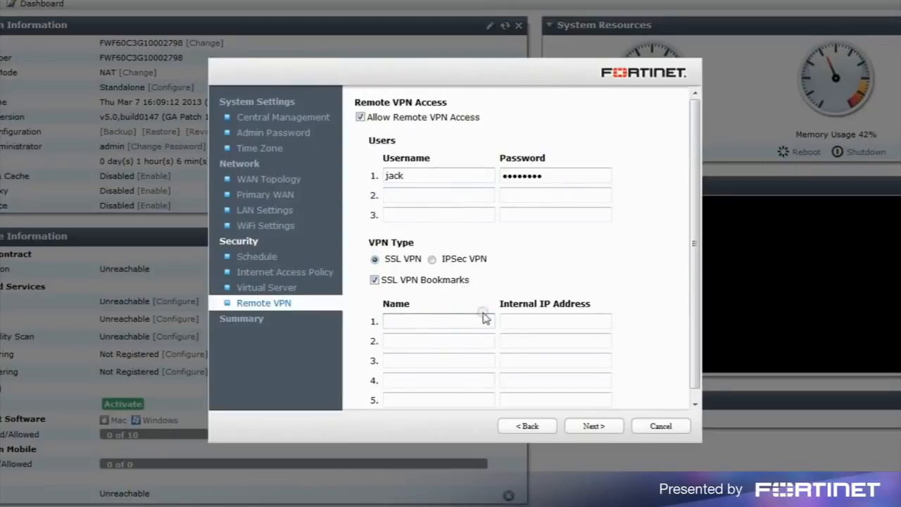
{"action": "type", "text": "web server"}
{"action": "key", "text": "Tab"}
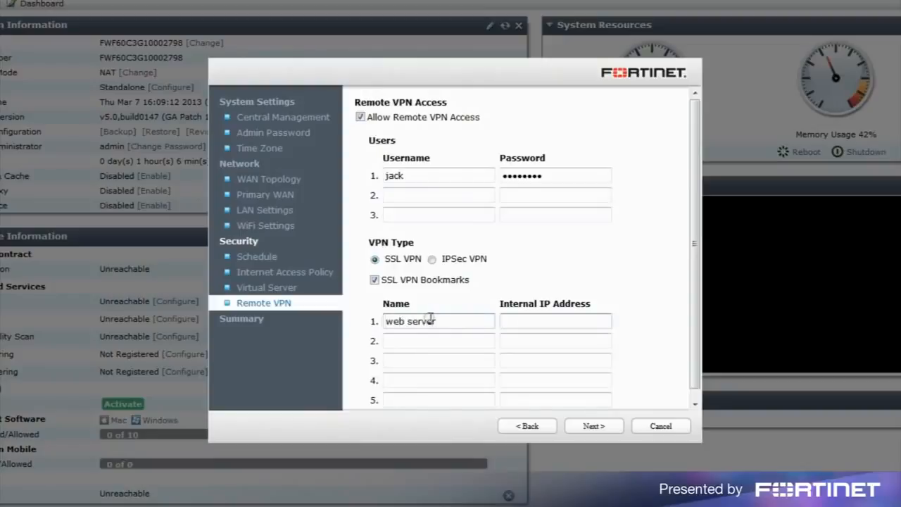
{"action": "type", "text": "172.16.79.201"}
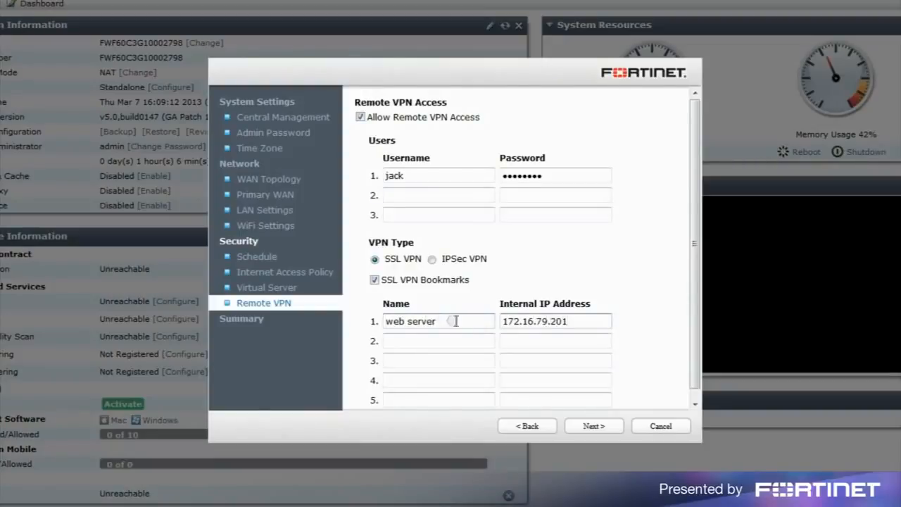
{"action": "left_click", "coordinate": [604, 427]}
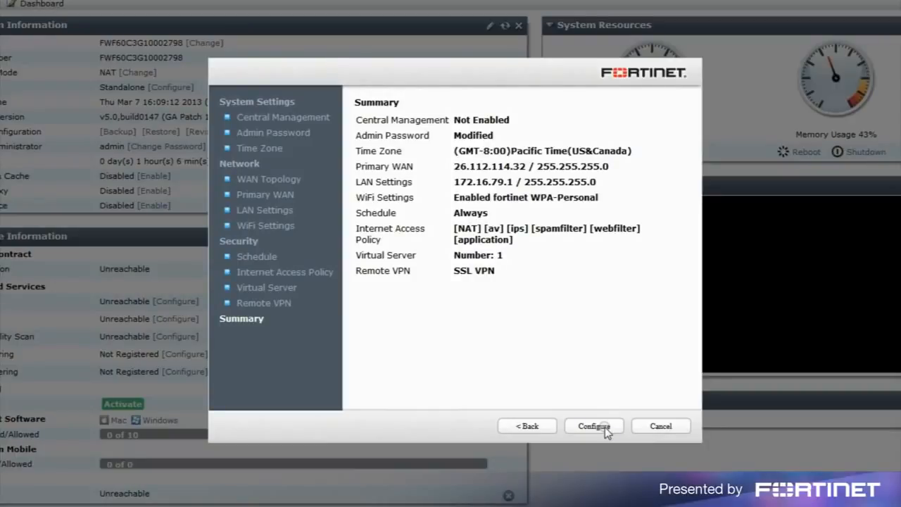
Apply the wizard's summarized configuration to the FortiWiFi unit.
{"action": "left_click", "coordinate": [603, 426]}
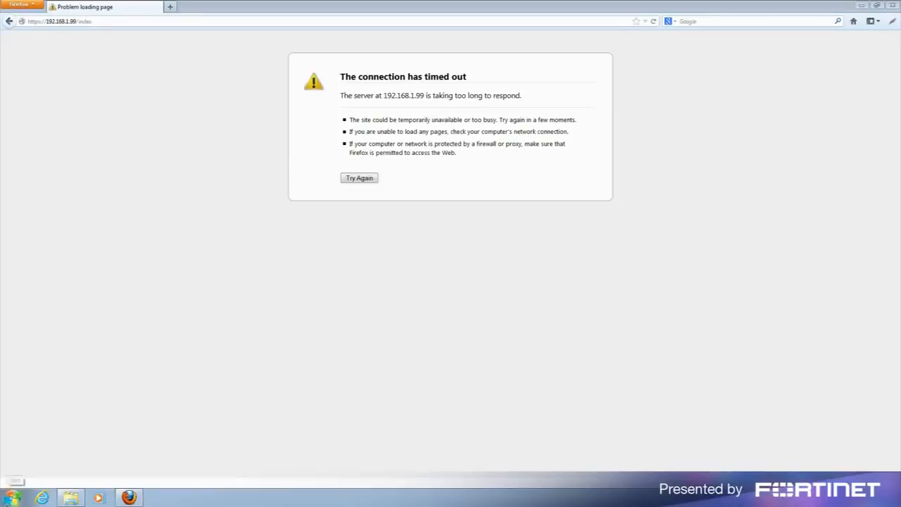
{"action": "left_click", "coordinate": [13, 496]}
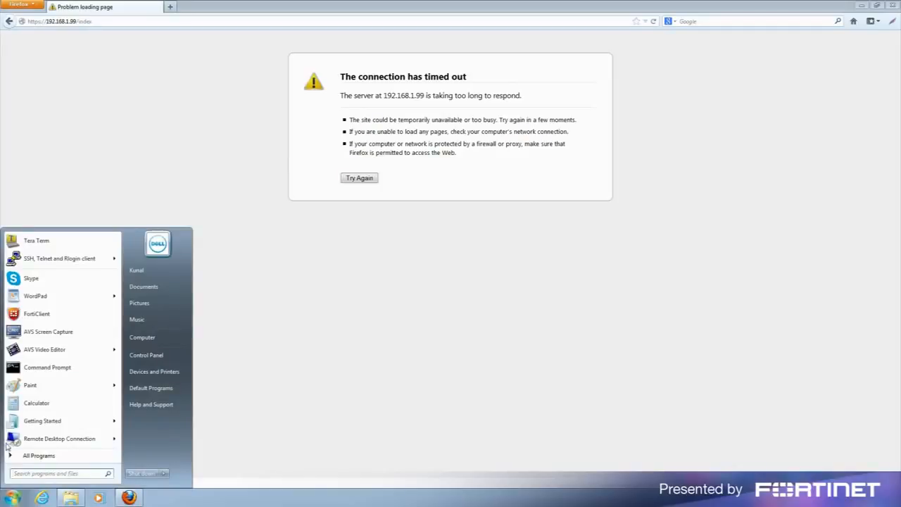
{"action": "left_click", "coordinate": [48, 373]}
{"action": "left_click", "coordinate": [168, 145]}
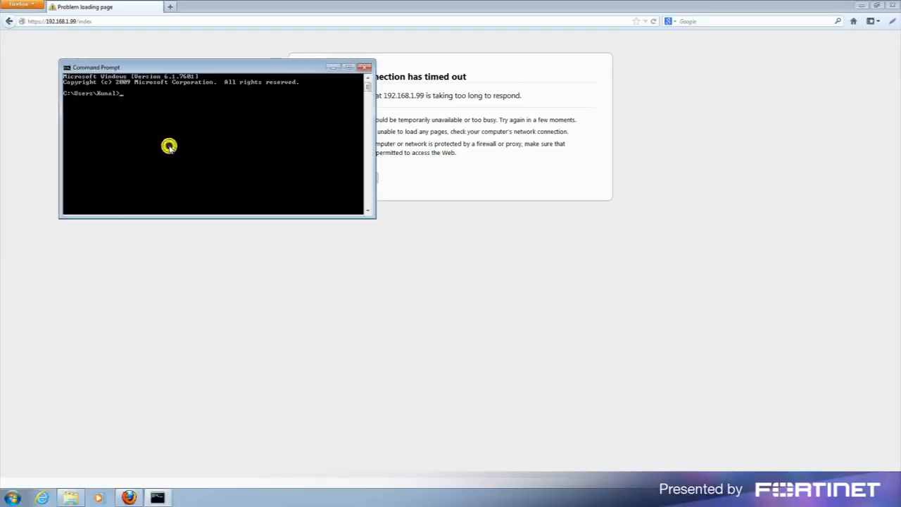
{"action": "type", "text": "ipconfig"}
{"action": "key", "text": "Return"}
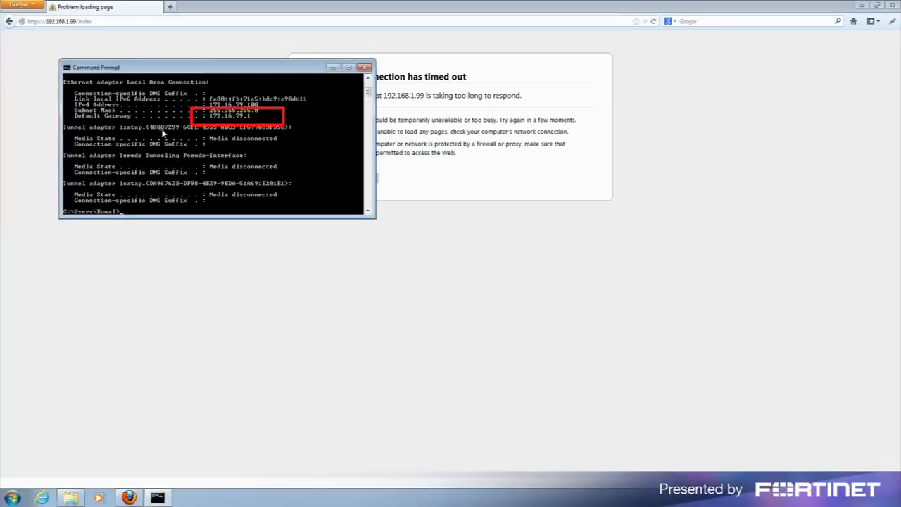
{"action": "left_click", "coordinate": [477, 21]}
{"action": "type", "text": "https"}
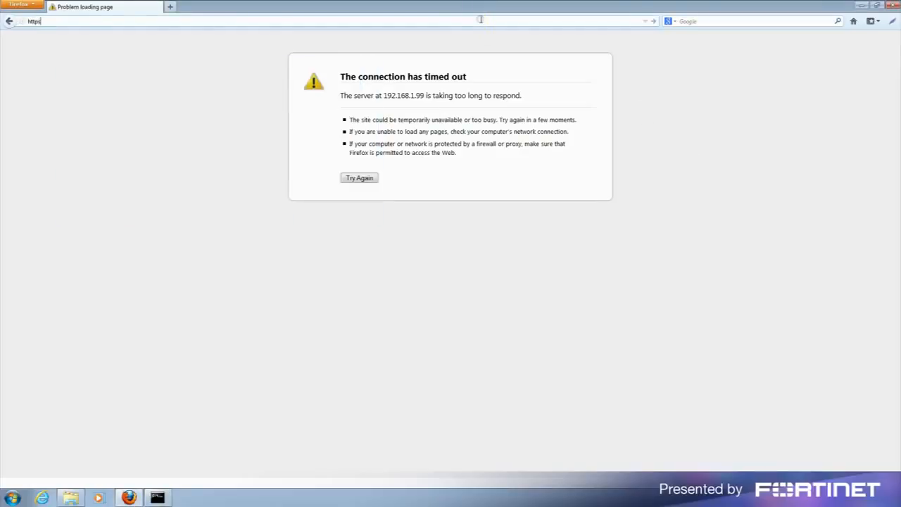
{"action": "type", "text": "://172.16.79.1"}
{"action": "key", "text": "Return"}
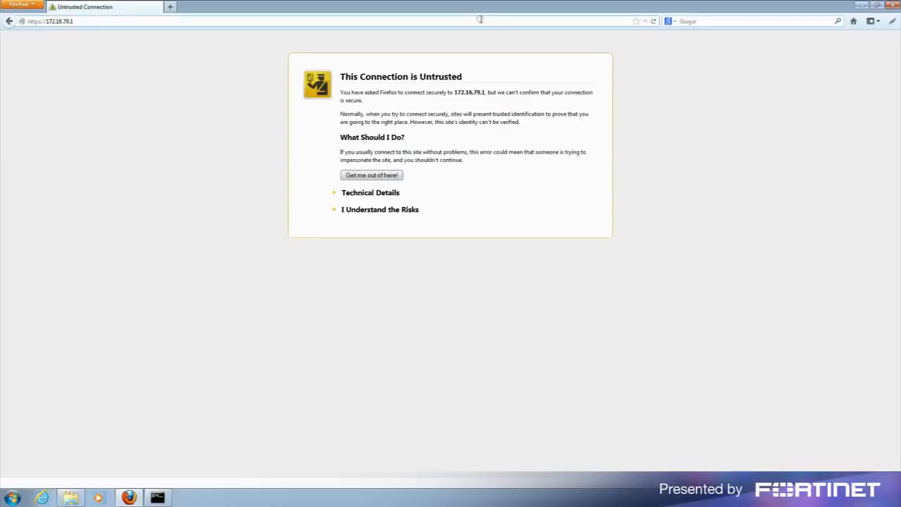
{"action": "left_click", "coordinate": [410, 211]}
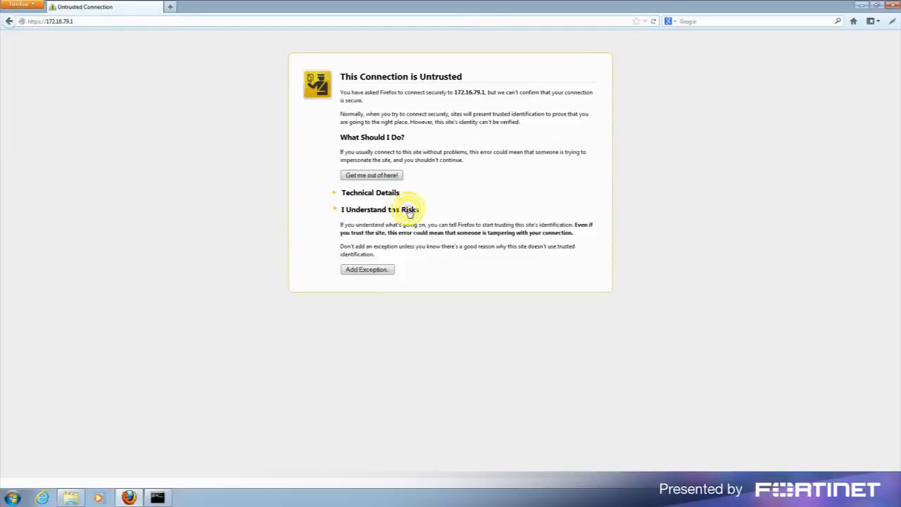
{"action": "left_click", "coordinate": [390, 270]}
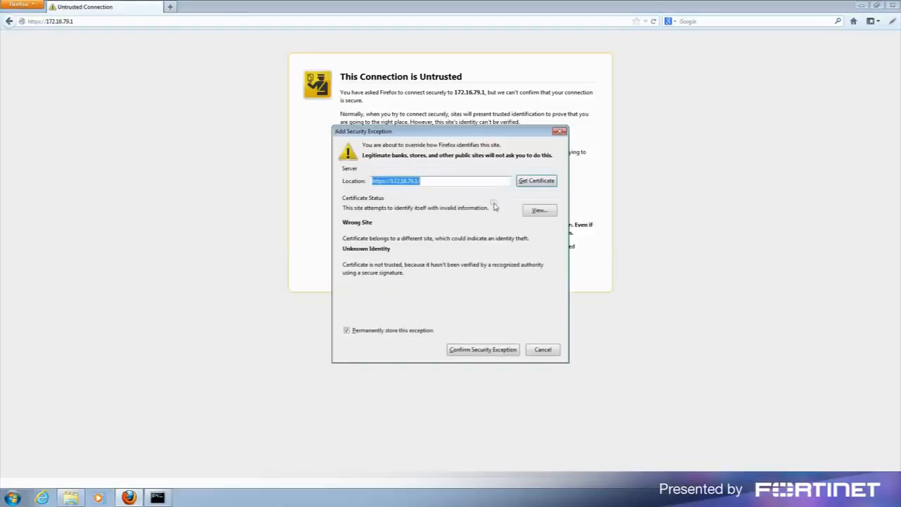
{"action": "left_click", "coordinate": [539, 181]}
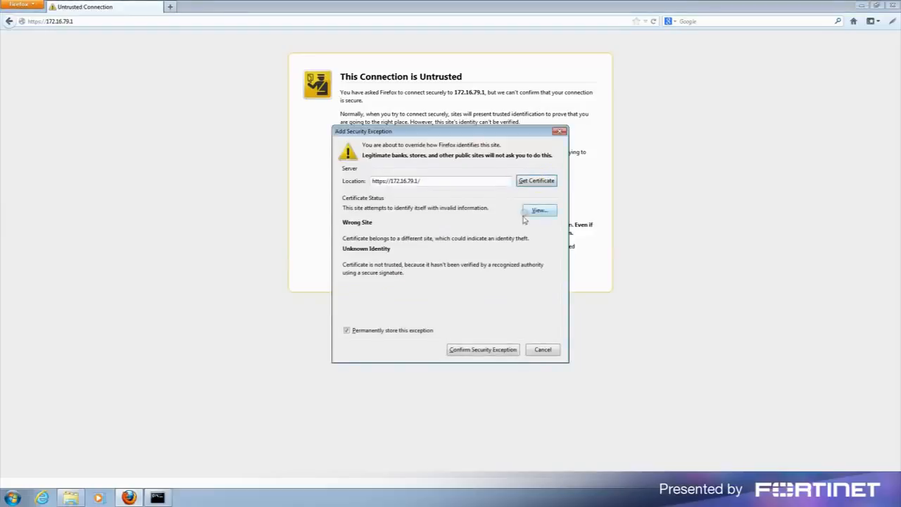
{"action": "left_click", "coordinate": [483, 350]}
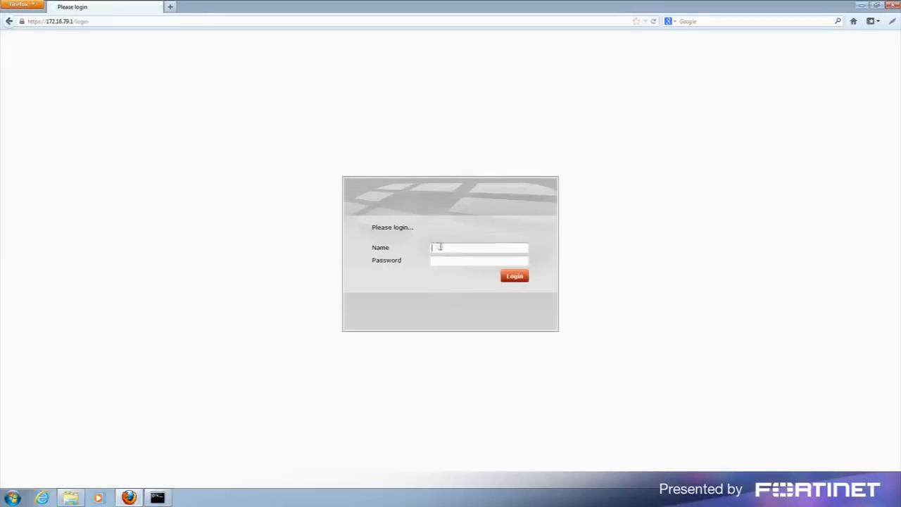
Log in to the FortiGate as admin with the administrator password.
{"action": "type", "text": "admin"}
{"action": "key", "text": "Tab"}
{"action": "type", "text": "fortinet"}
{"action": "key", "text": "Return"}
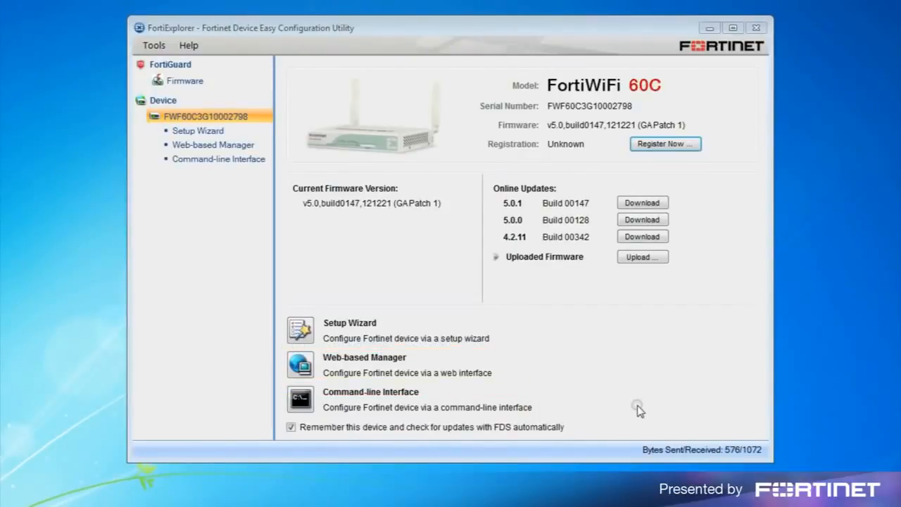
Launch FortiExplorer's Setup Wizard and log in to it as admin.
{"action": "left_click", "coordinate": [299, 329]}
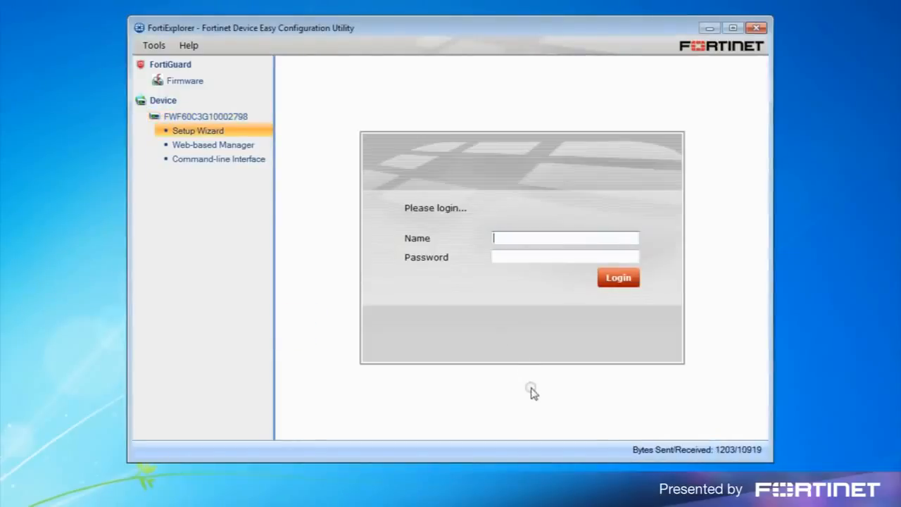
{"action": "type", "text": "admin"}
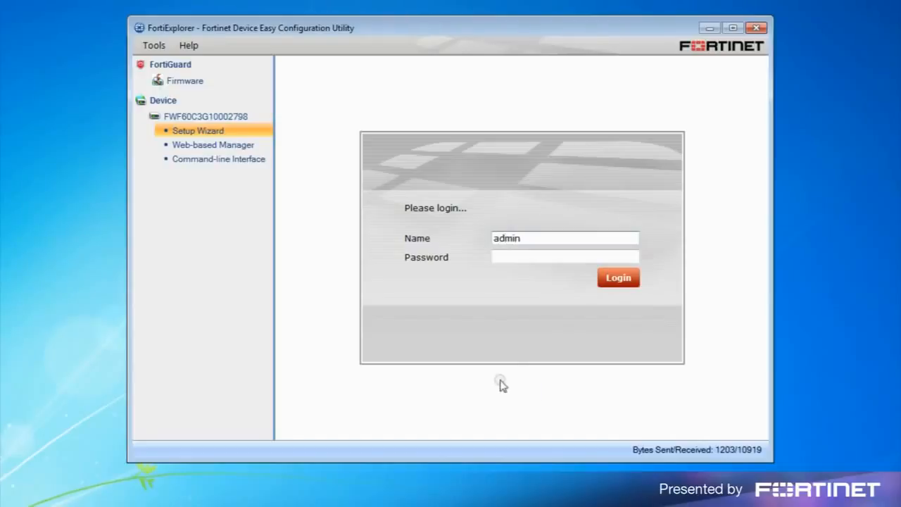
{"action": "left_click", "coordinate": [620, 279]}
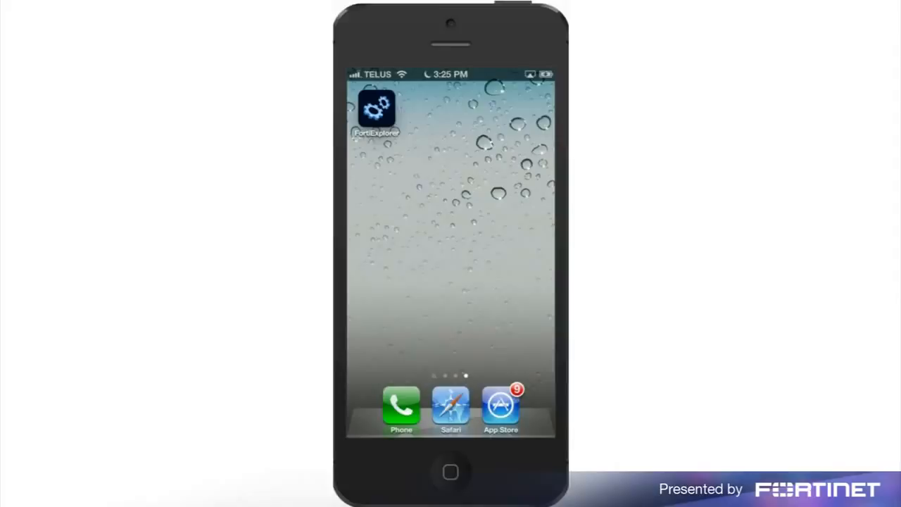
Search the App Store for 'fortiex', open the FortiExplorer result, and launch the app.
{"action": "left_click", "coordinate": [502, 463]}
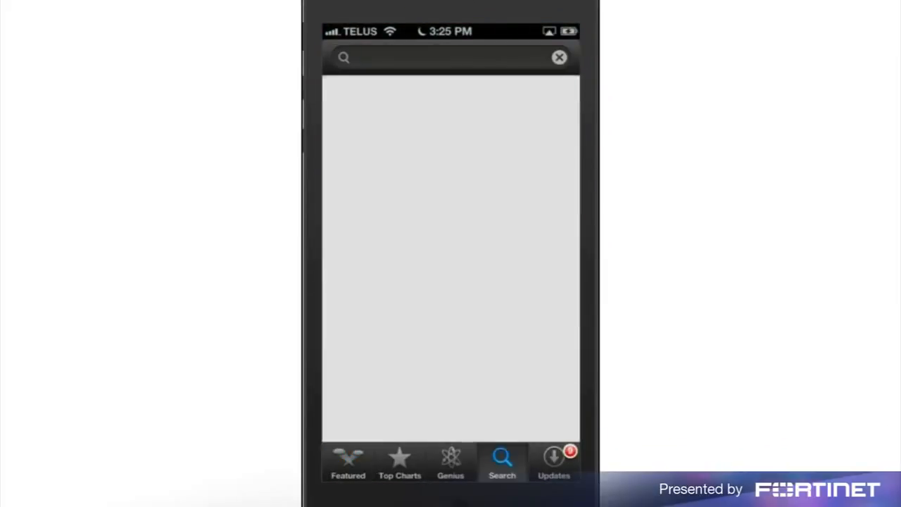
{"action": "left_click", "coordinate": [443, 58]}
{"action": "type", "text": "fortiex"}
{"action": "left_click", "coordinate": [378, 127]}
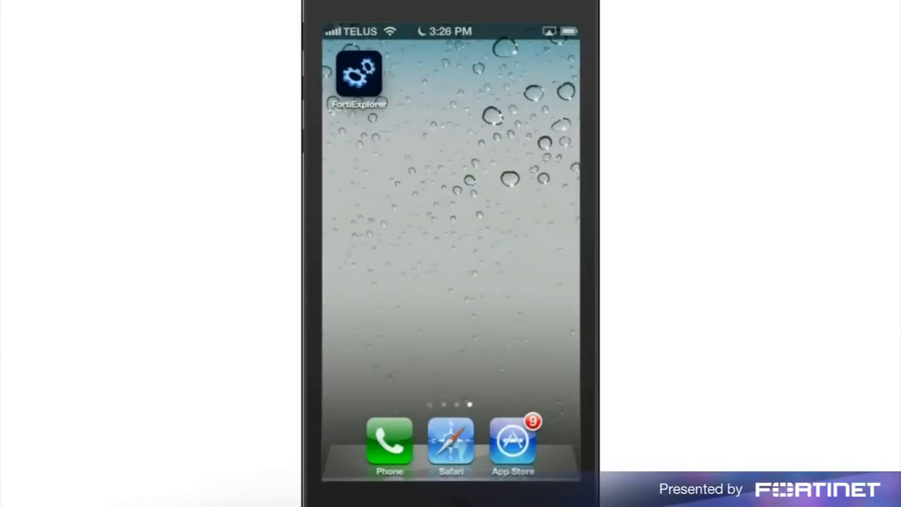
{"action": "left_click", "coordinate": [359, 76]}
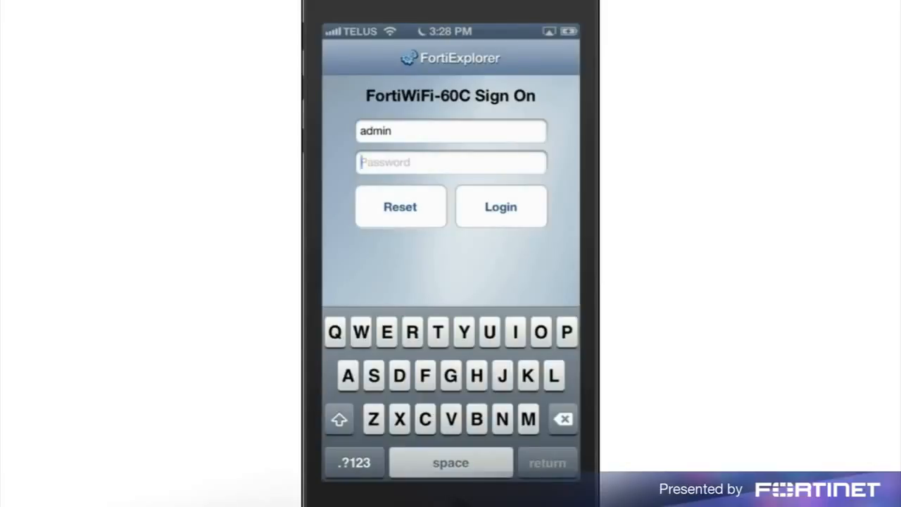
Sign in to the FortiWiFi-60C and open Change Admin Password under General.
{"action": "left_click", "coordinate": [501, 206]}
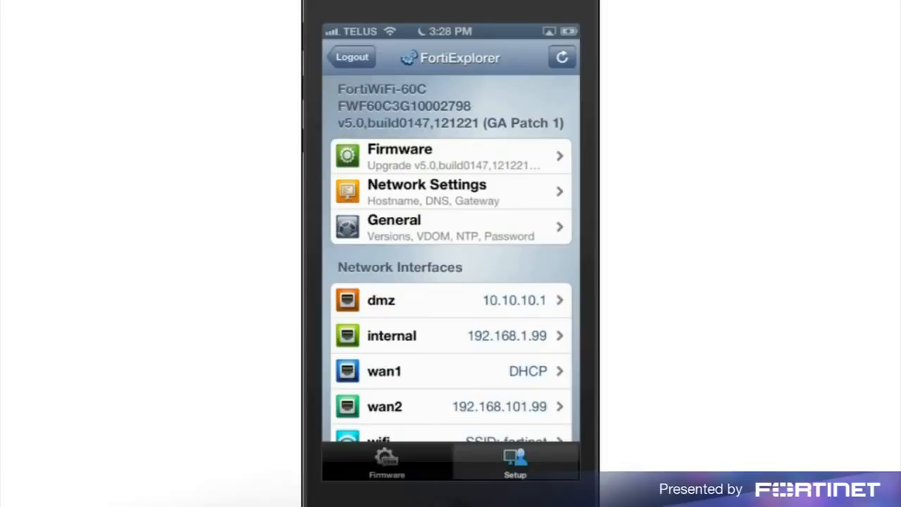
{"action": "left_click", "coordinate": [405, 227]}
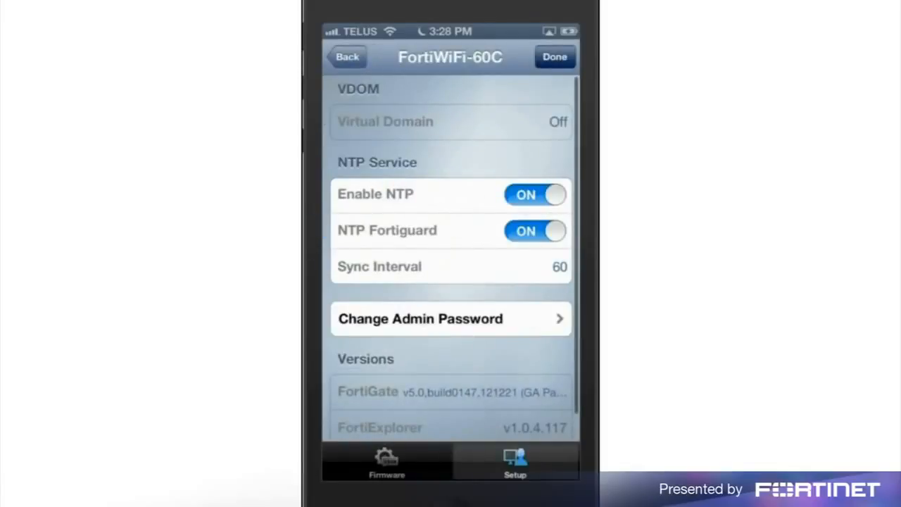
{"action": "left_click", "coordinate": [429, 321]}
Set and confirm a new numeric administrator password, save it, and return to the device list.
{"action": "type", "text": "admin"}
{"action": "left_click", "coordinate": [450, 209]}
{"action": "left_click", "coordinate": [354, 463]}
{"action": "type", "text": "123456"}
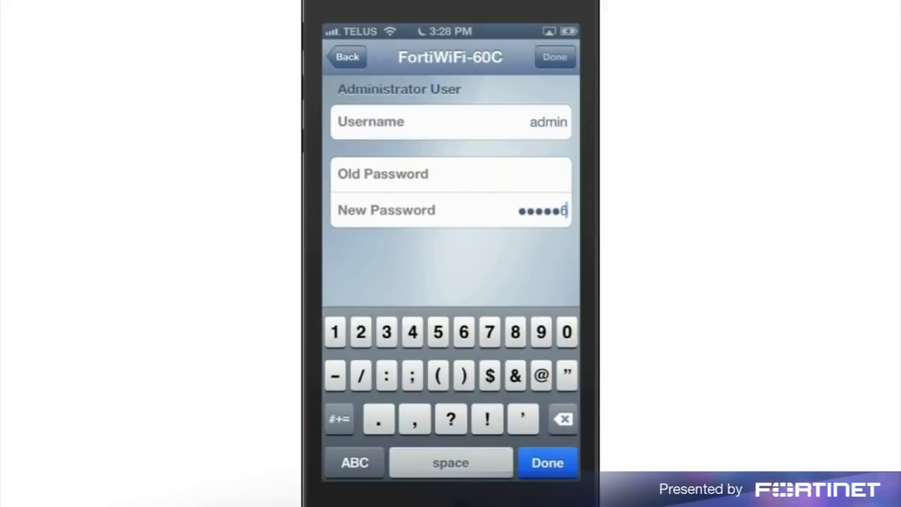
{"action": "left_click", "coordinate": [547, 463]}
{"action": "type", "text": "123456"}
{"action": "left_click", "coordinate": [505, 215]}
{"action": "left_click", "coordinate": [554, 57]}
{"action": "left_click", "coordinate": [347, 56]}
{"action": "scroll", "coordinate": [450, 260], "scroll_direction": "down", "scroll_amount": 1}
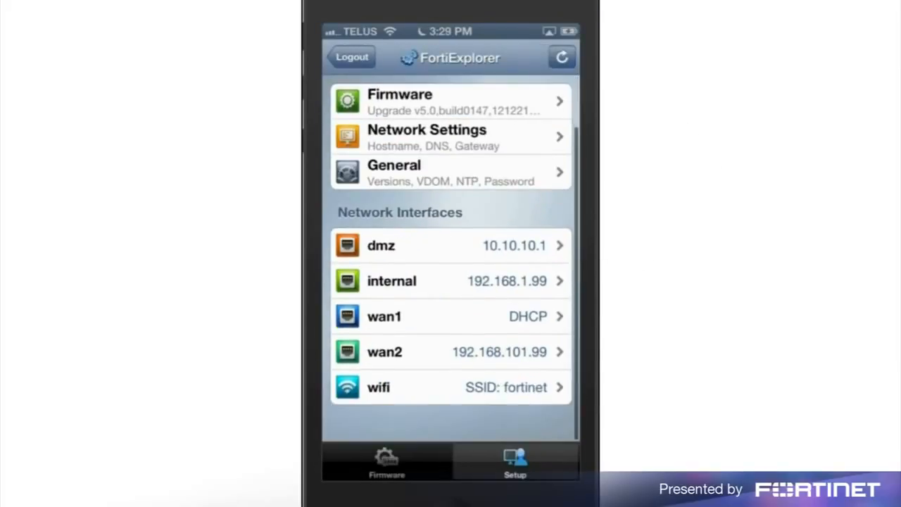
Review the internal interface's DHCP Server range and go back to the interface list.
{"action": "left_click", "coordinate": [451, 293]}
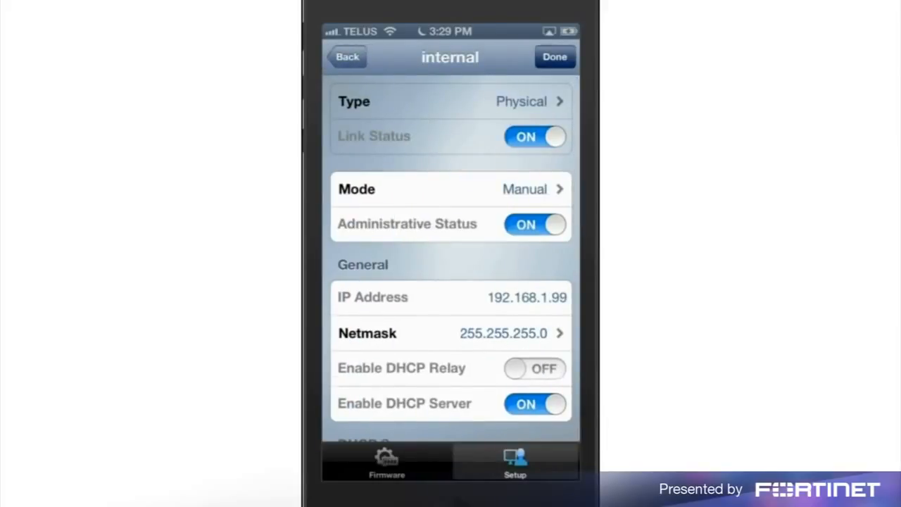
{"action": "scroll", "coordinate": [450, 260], "scroll_direction": "down", "scroll_amount": 3}
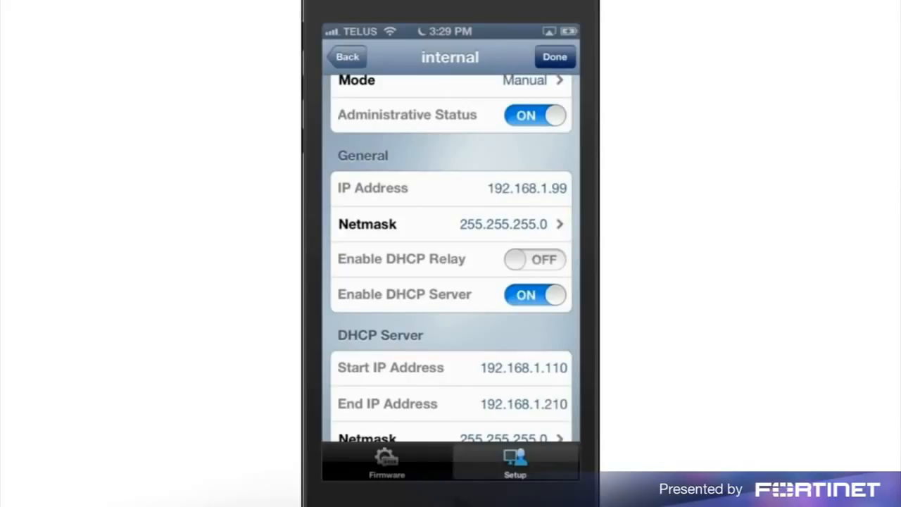
{"action": "left_click", "coordinate": [347, 57]}
Enable HTTPS and SSH administrative access on wan1 and apply the change.
{"action": "left_click", "coordinate": [450, 327]}
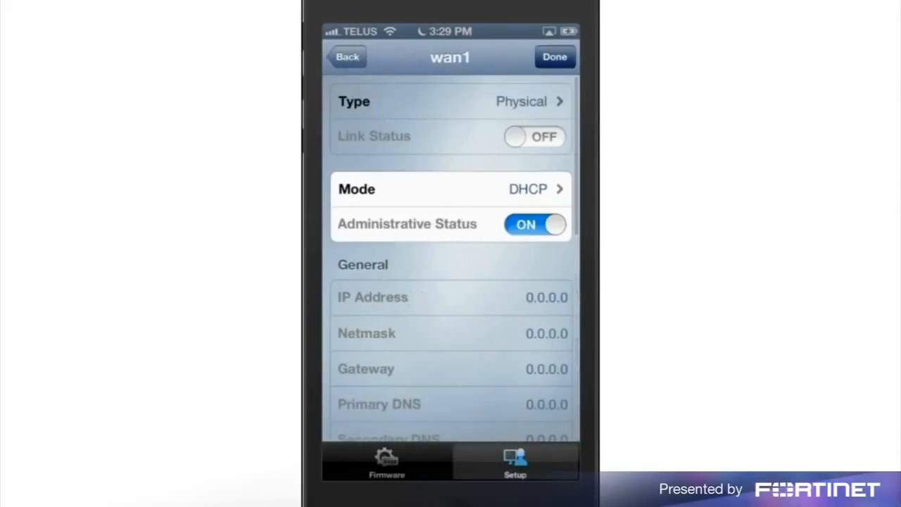
{"action": "scroll", "coordinate": [450, 261], "scroll_direction": "down", "scroll_amount": 6}
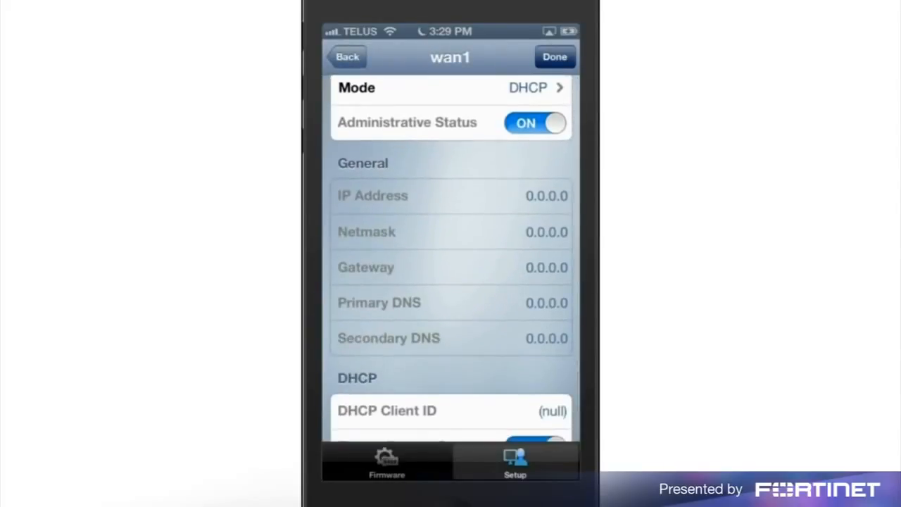
{"action": "left_click", "coordinate": [535, 257]}
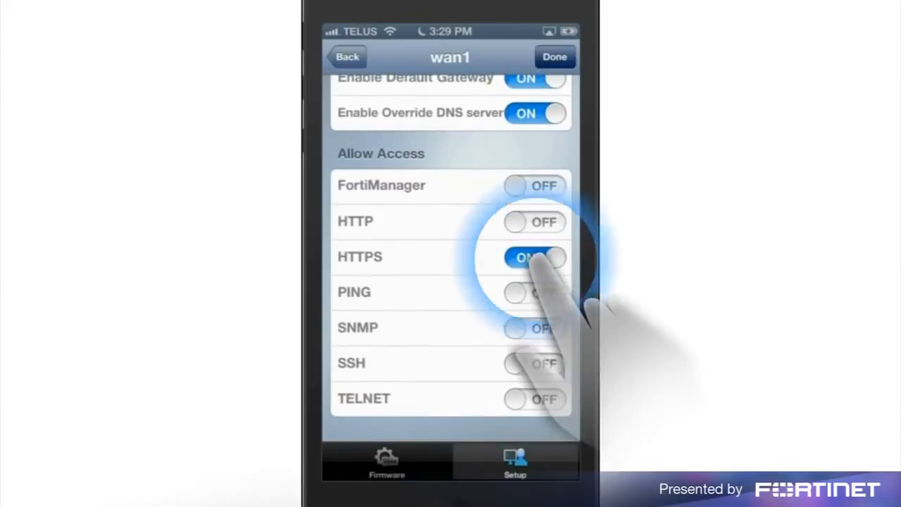
{"action": "left_click", "coordinate": [535, 363]}
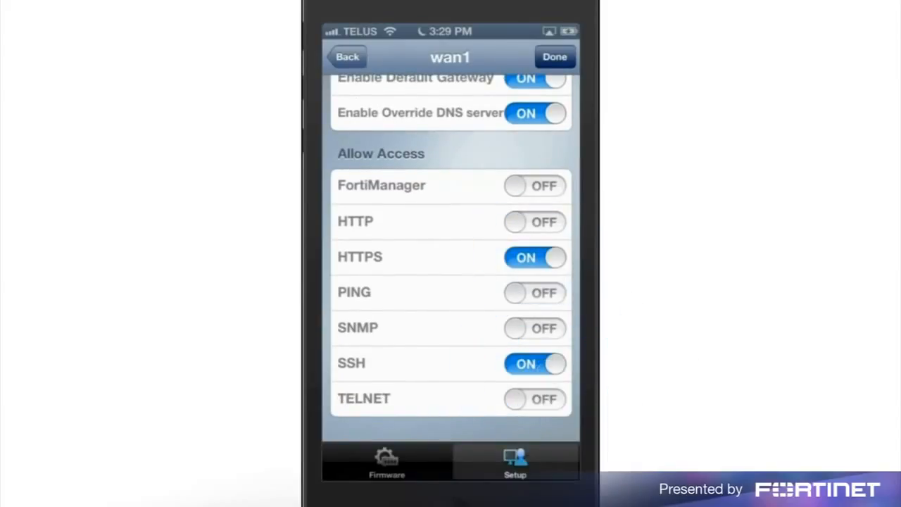
{"action": "left_click", "coordinate": [555, 56]}
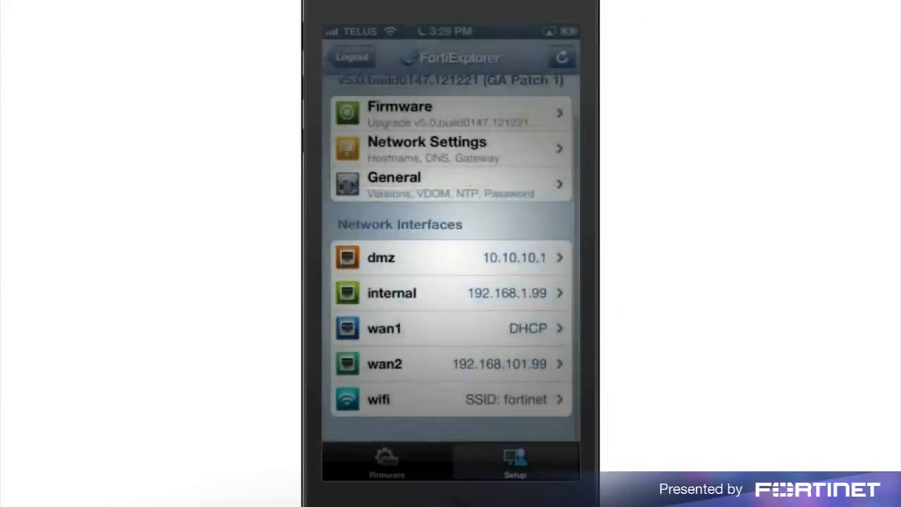